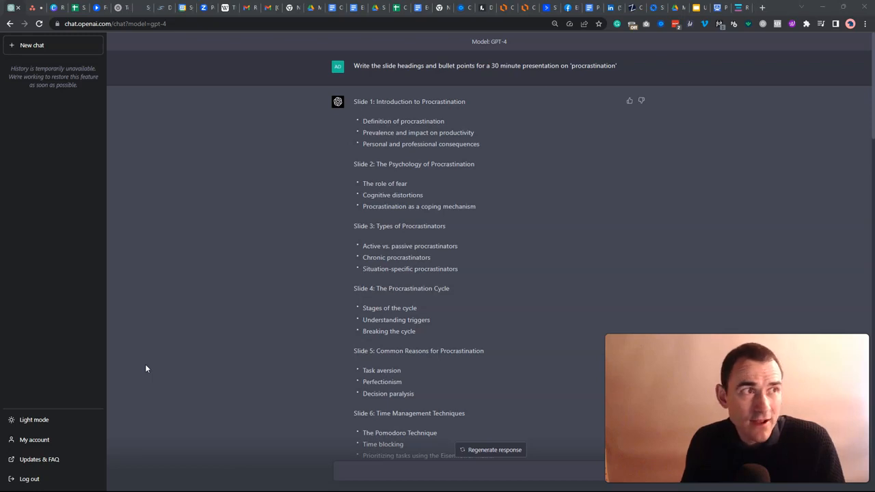
# Switch to Descript and preview the narrated 'Types of Procrastinators' slide video
pyautogui.click(695, 8)
pyautogui.doubleClick(777, 5)
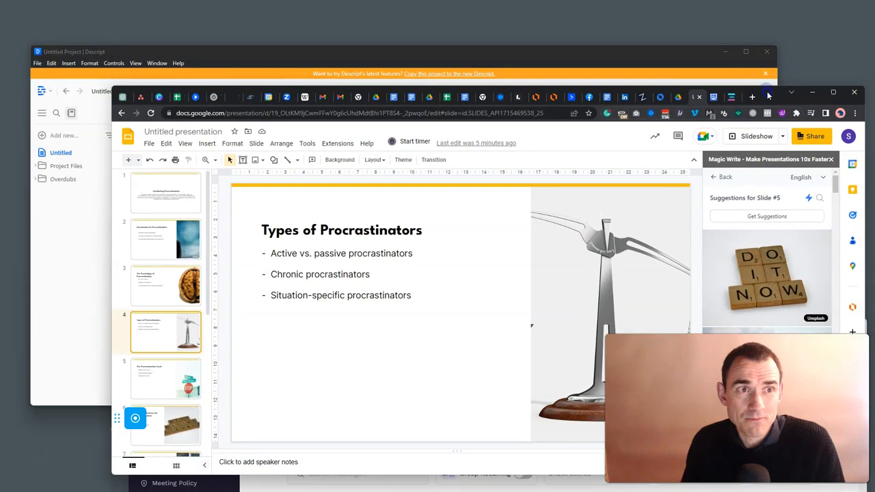
pyautogui.click(471, 53)
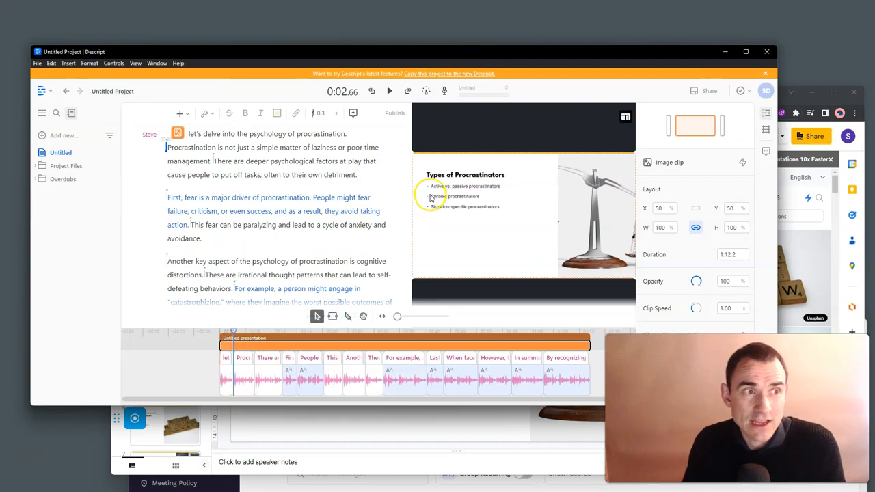
pyautogui.press('space')
pyautogui.press('space')
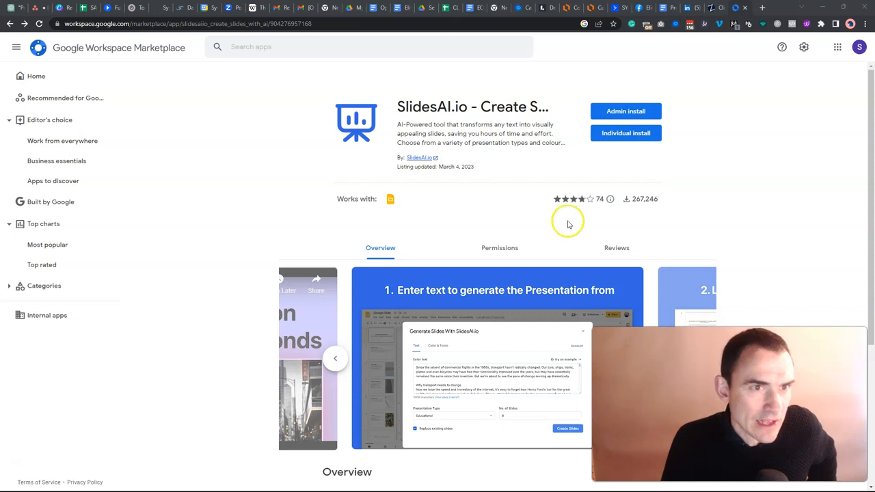
# Admin-install the SlidesAI.io add-on for everyone at the organization, granting its data access and agreeing to the terms
pyautogui.click(618, 111)
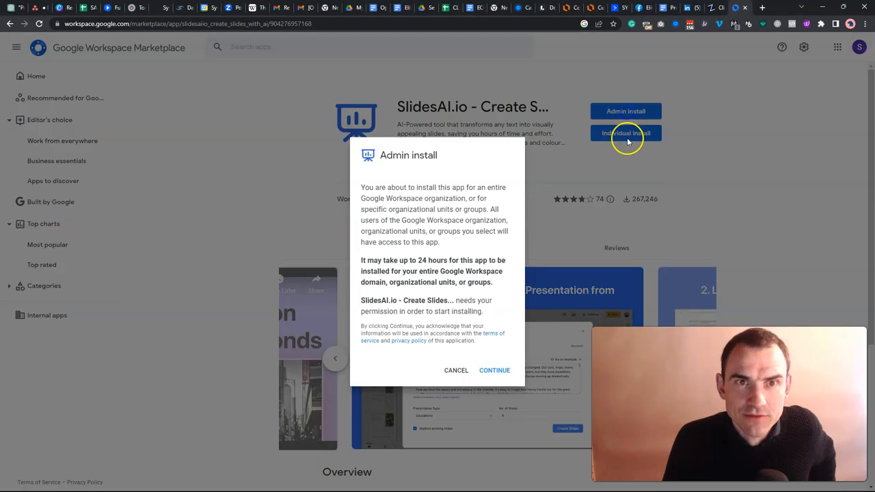
pyautogui.click(494, 371)
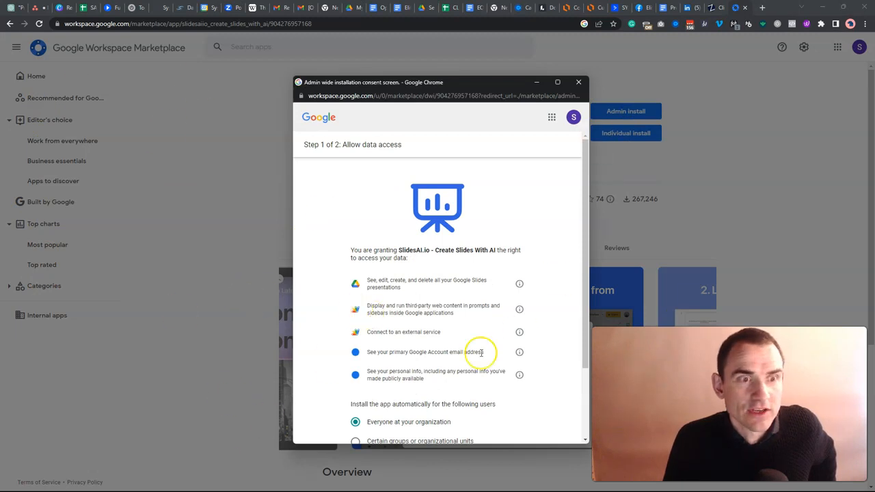
pyautogui.scroll(-2, 481, 353)
pyautogui.click(356, 386)
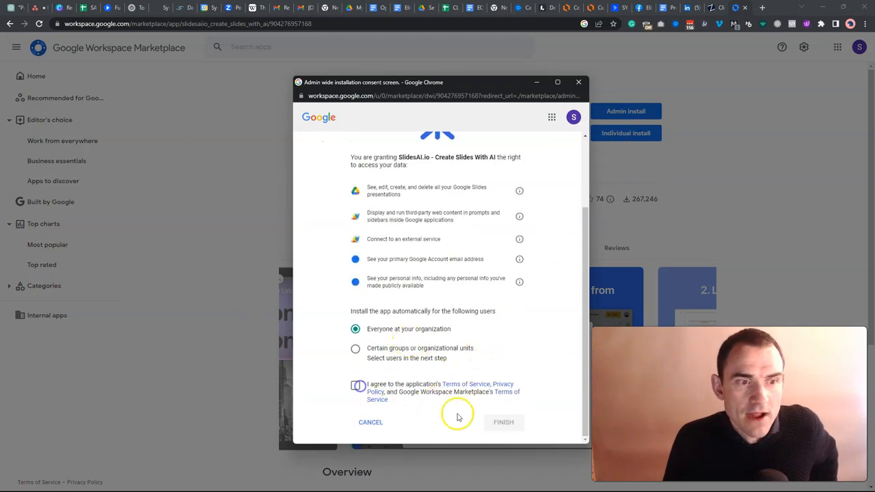
pyautogui.click(499, 422)
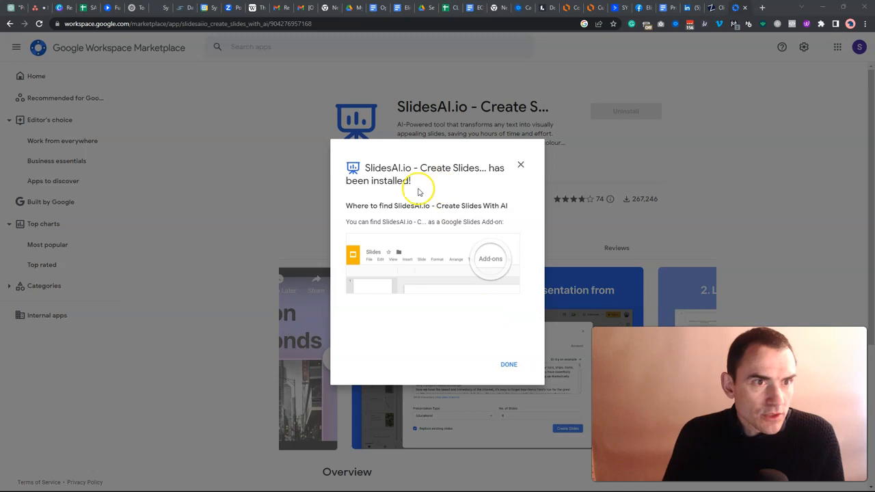
pyautogui.click(506, 363)
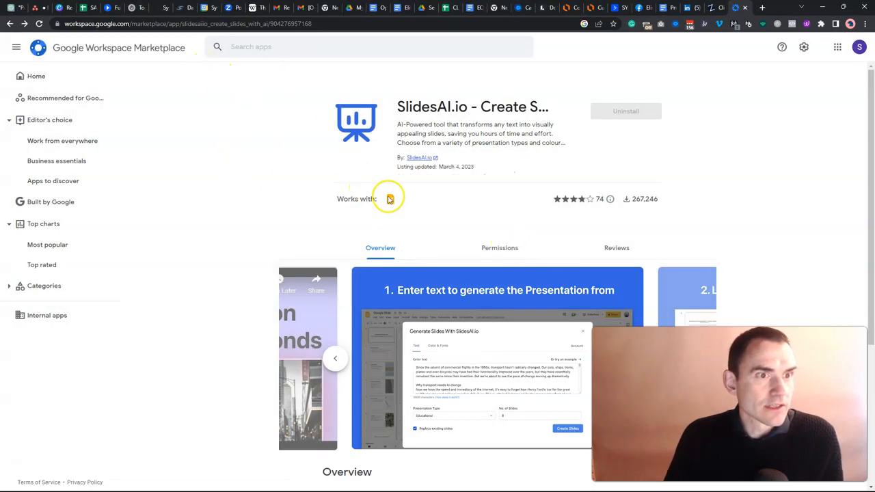
# Create a blank Google Slides presentation and start Generate Slides from the SlidesAI.io add-on
pyautogui.click(762, 8)
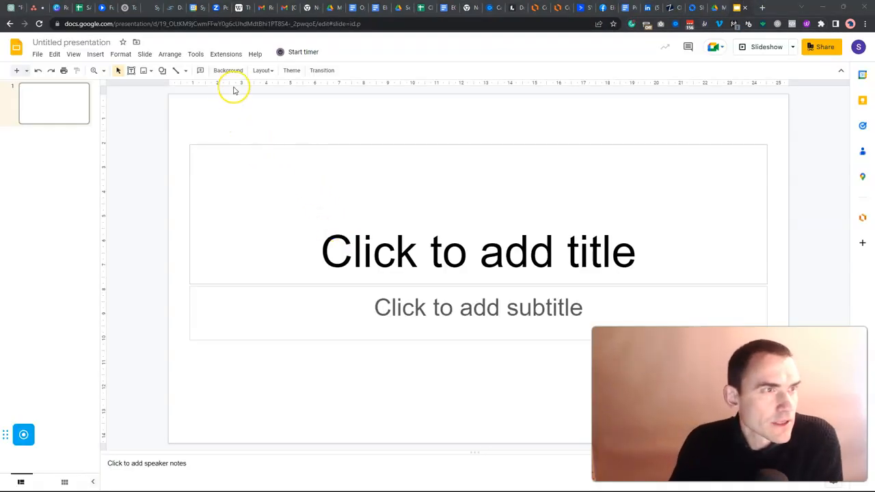
pyautogui.click(226, 54)
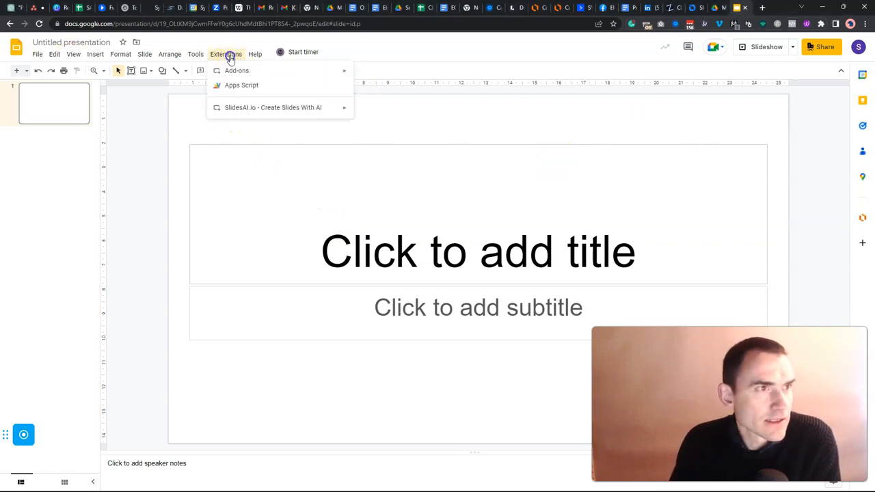
pyautogui.moveTo(234, 70)
pyautogui.moveTo(250, 109)
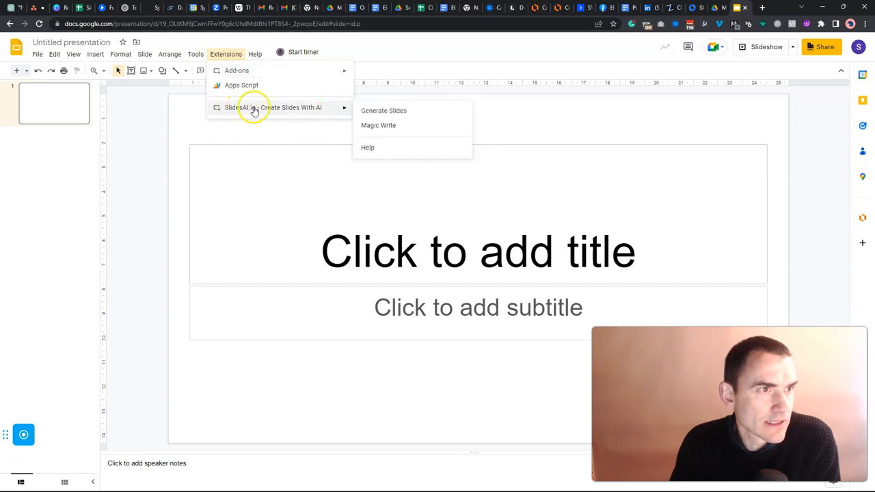
pyautogui.click(398, 114)
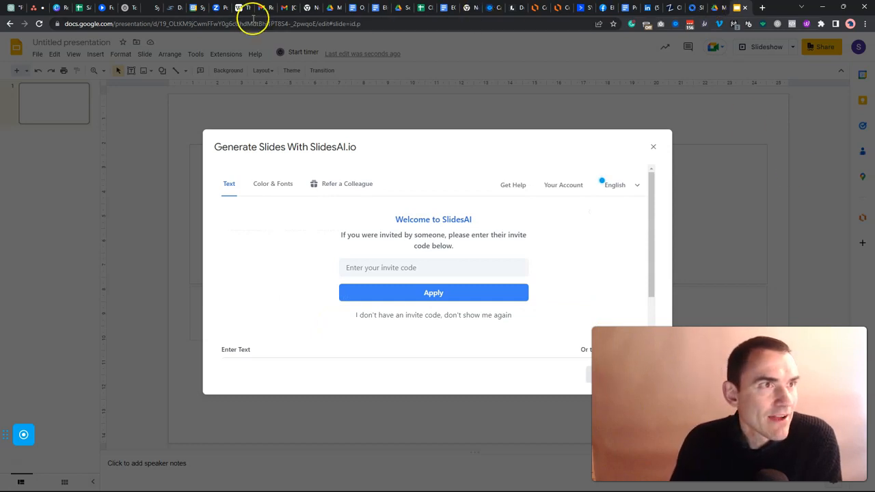
# Switch to ChatGPT and review the procrastination presentation outline from the first slide through Slide 22
pyautogui.click(10, 8)
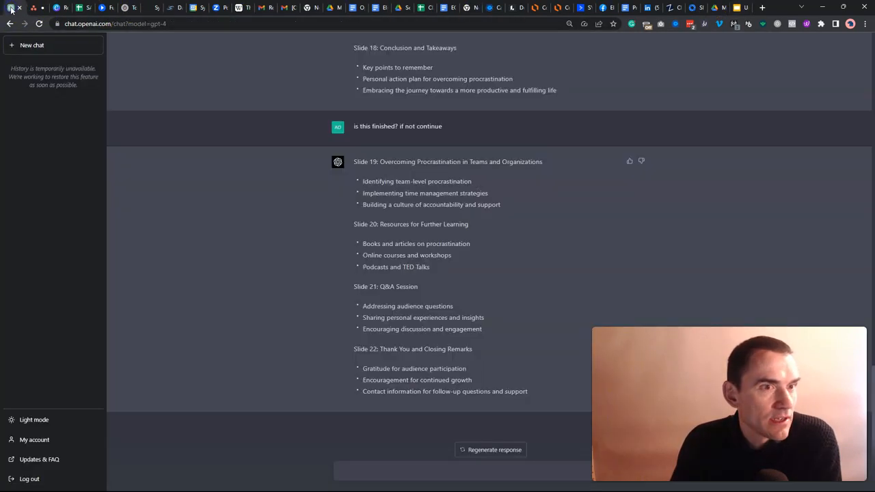
pyautogui.scroll(15, 532, 263)
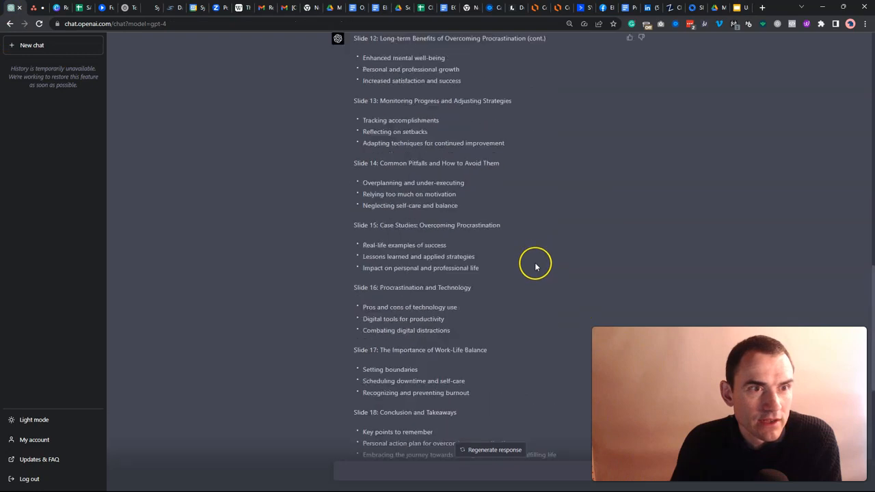
pyautogui.scroll(2, 535, 266)
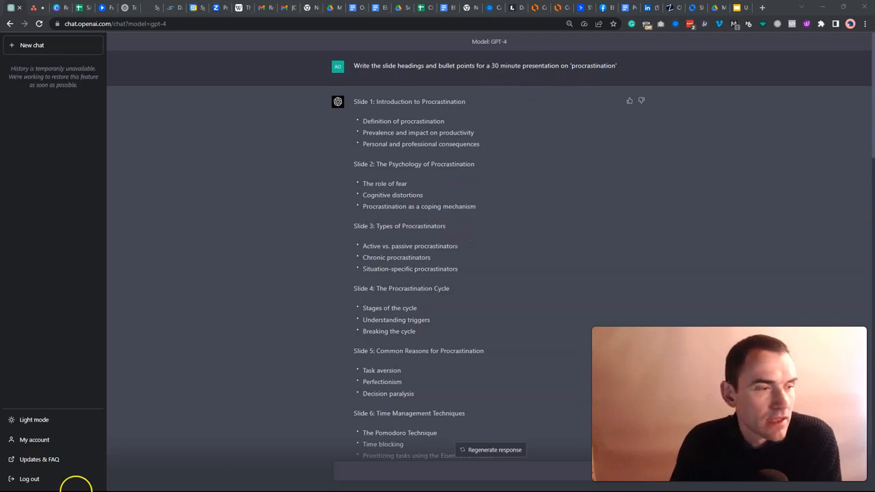
pyautogui.scroll(-20, 455, 328)
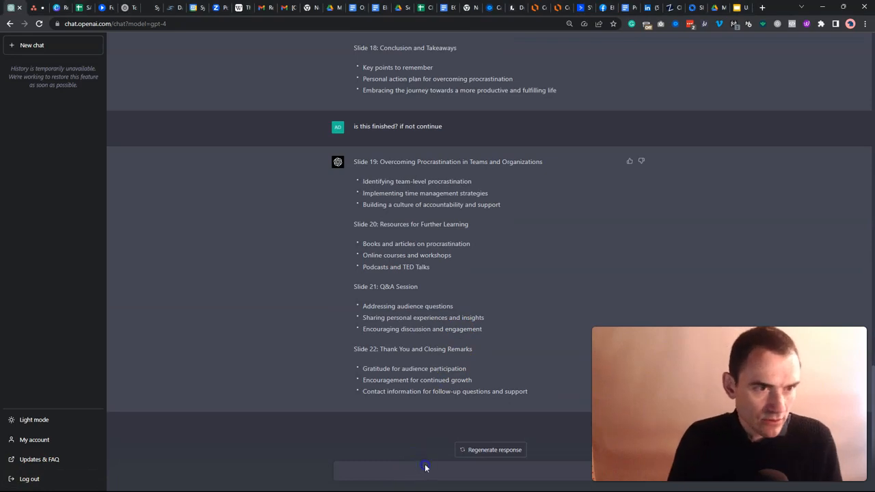
# Return to Google Slides, skip the SlidesAI.io invite code, and paste the procrastination outline as the source text
pyautogui.click(739, 7)
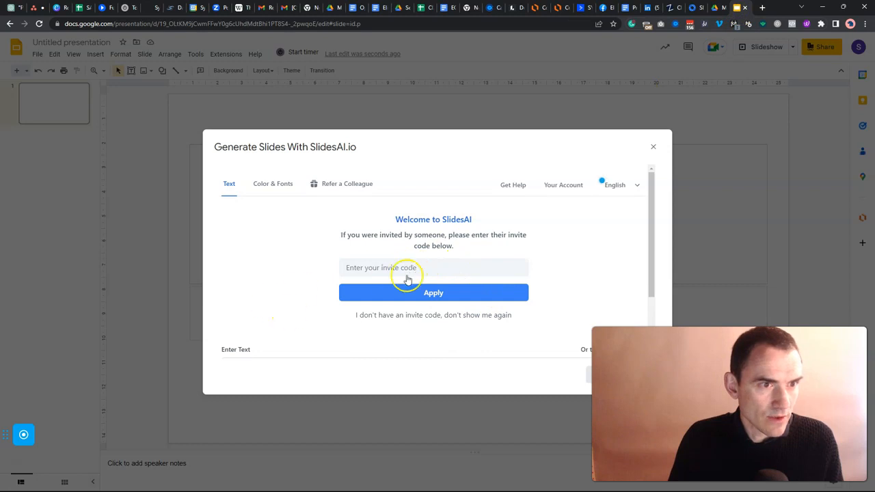
pyautogui.click(445, 296)
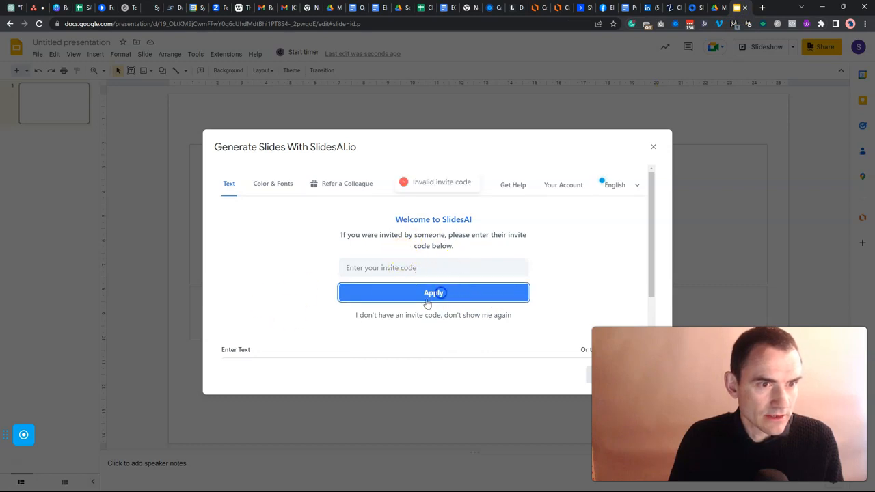
pyautogui.click(449, 316)
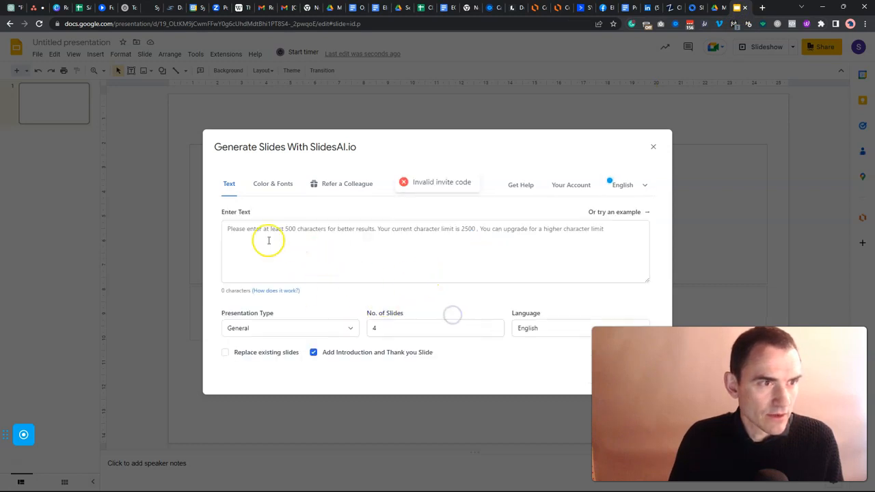
pyautogui.click(244, 236)
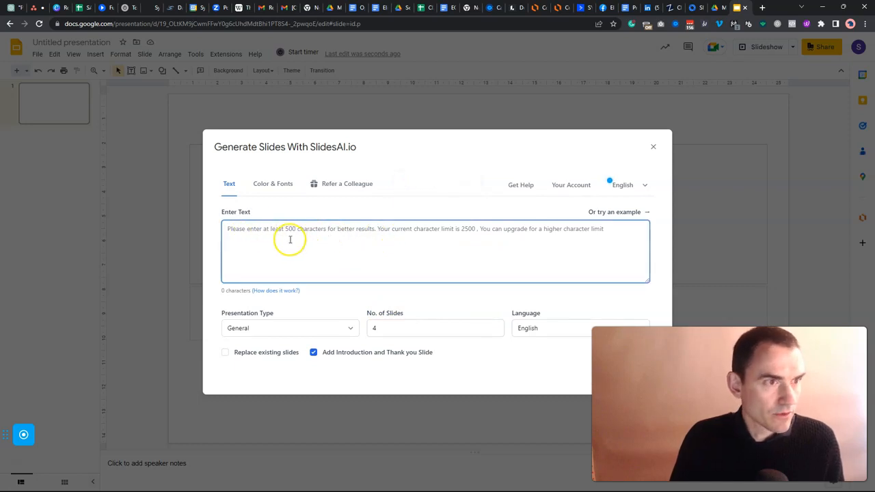
pyautogui.hotkey('ctrl', 'v')
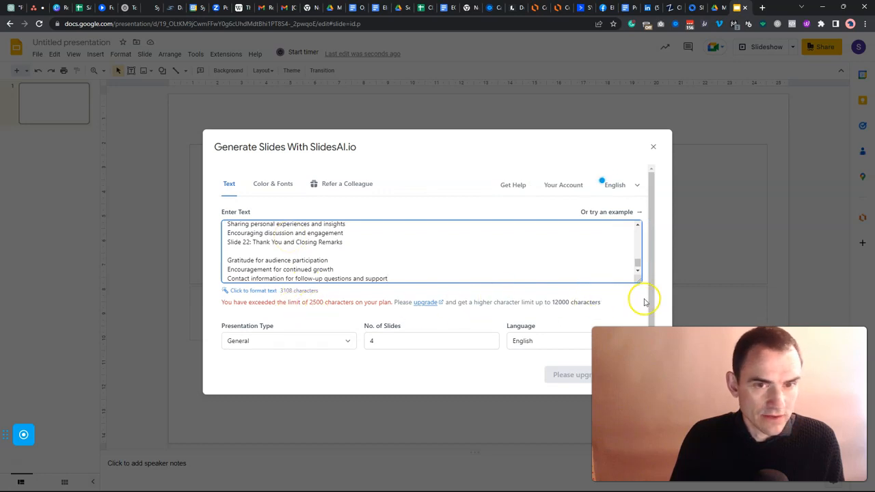
# Enlarge the source text box and review the pasted outline, its character limit and the generation options
pyautogui.moveTo(638, 280); pyautogui.dragTo(640, 362)
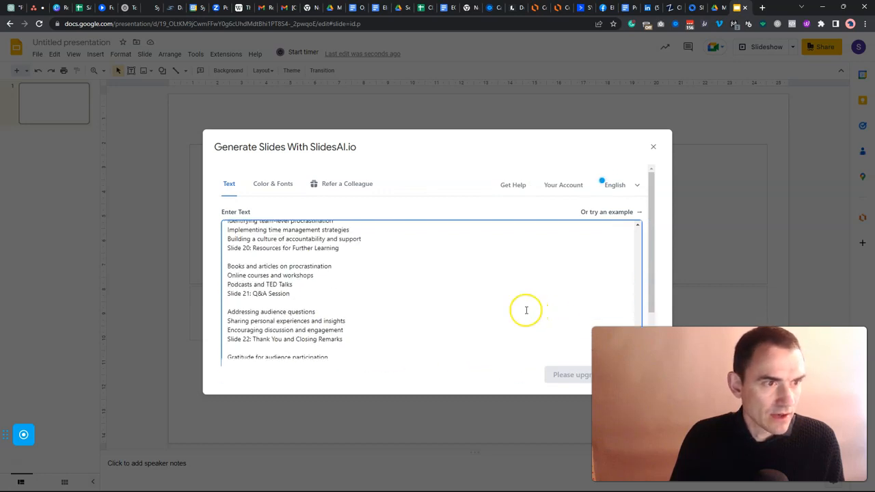
pyautogui.scroll(-1, 371, 240)
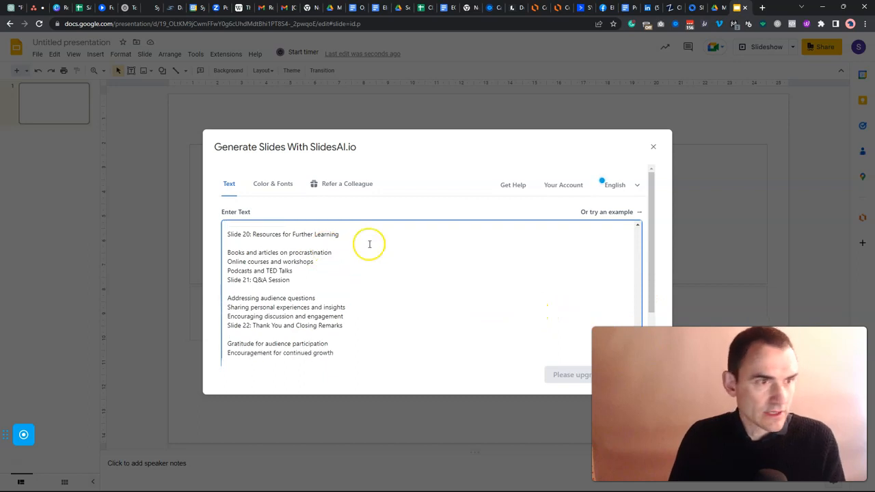
pyautogui.scroll(15, 359, 266)
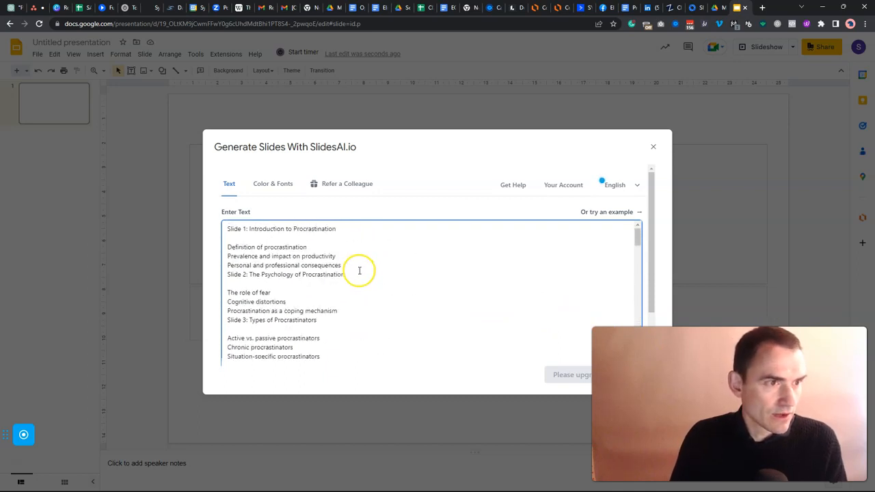
pyautogui.scroll(-15, 548, 281)
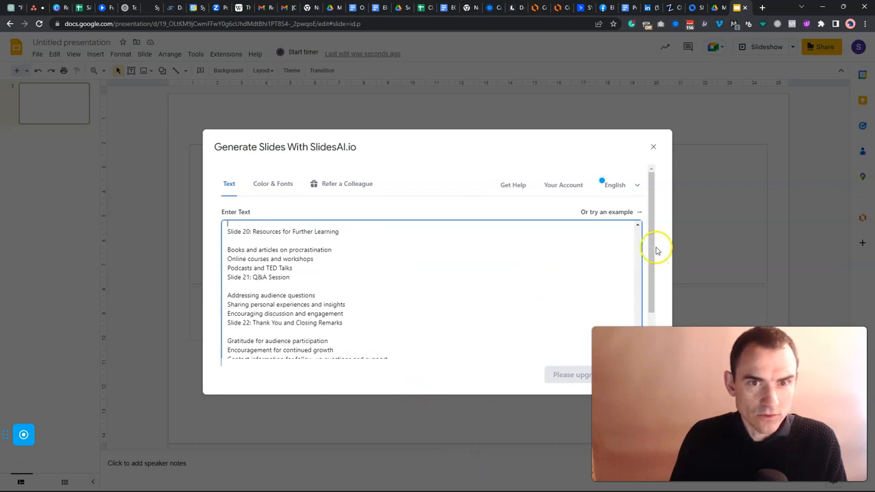
pyautogui.scroll(-3, 654, 251)
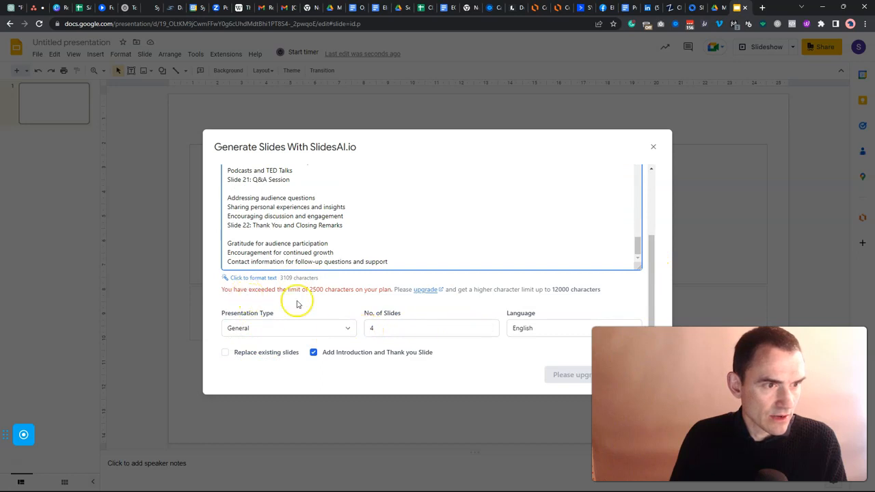
# Open the SlidesAI upgrade page, compare the plans' presentation and character limits, and return to the slide generator
pyautogui.scroll(10, 318, 241)
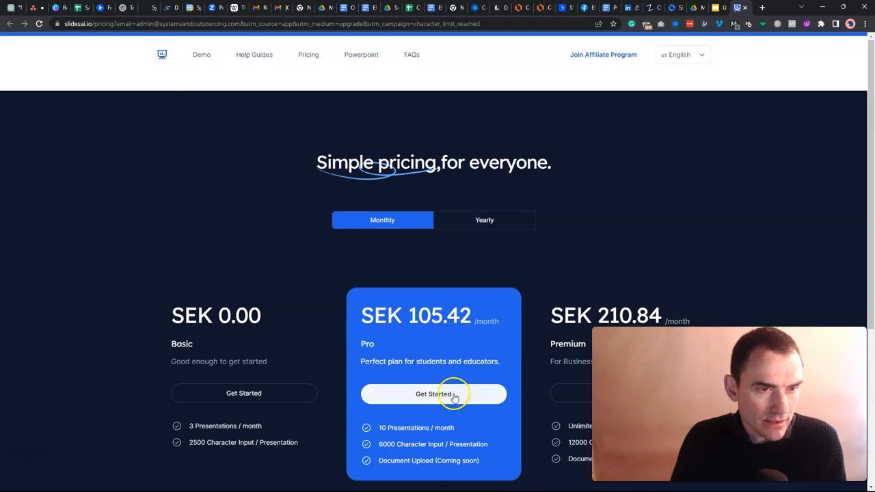
pyautogui.scroll(-2, 458, 382)
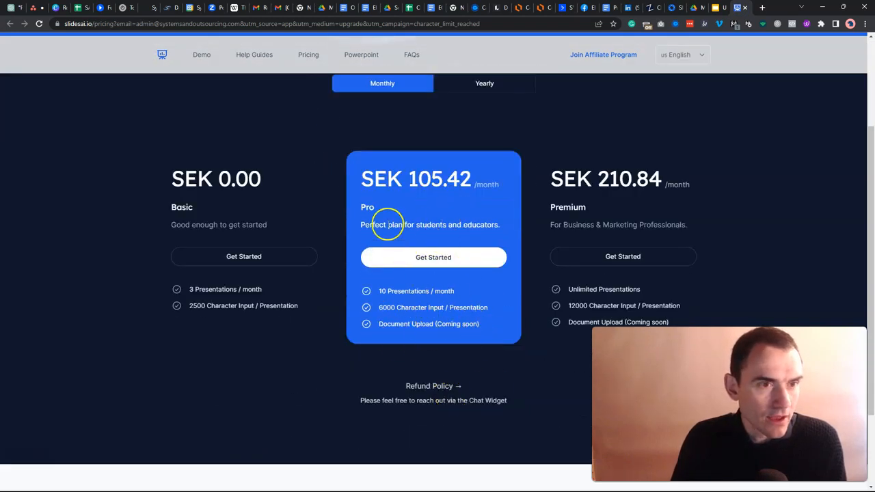
pyautogui.click(713, 10)
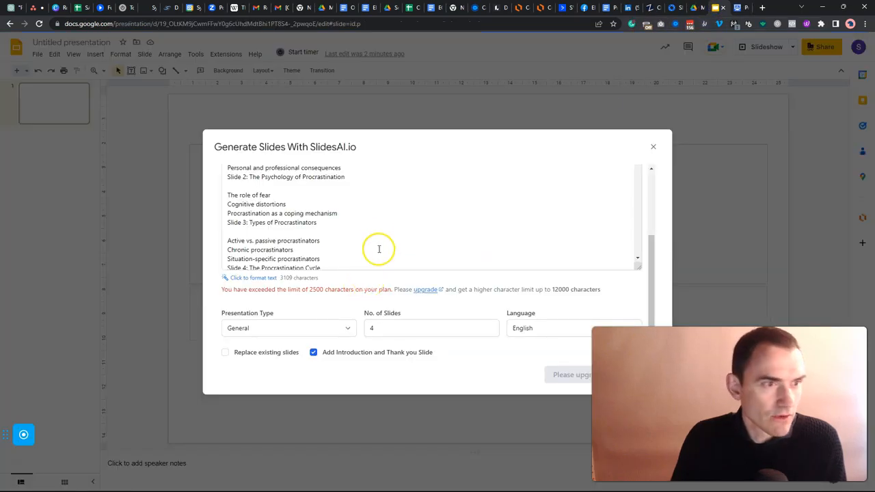
# Delete the outline text from Slide 18: Conclusion and Takeaways through the end of the source text
pyautogui.scroll(3, 300, 244)
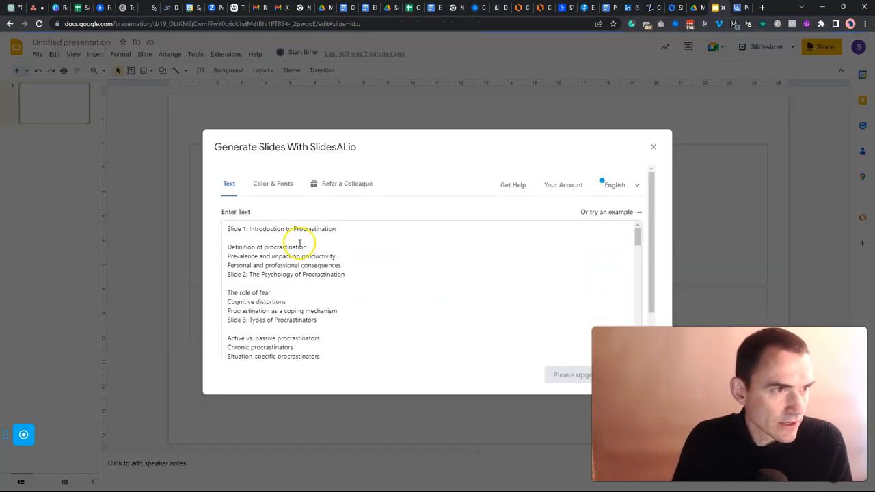
pyautogui.scroll(-12, 243, 247)
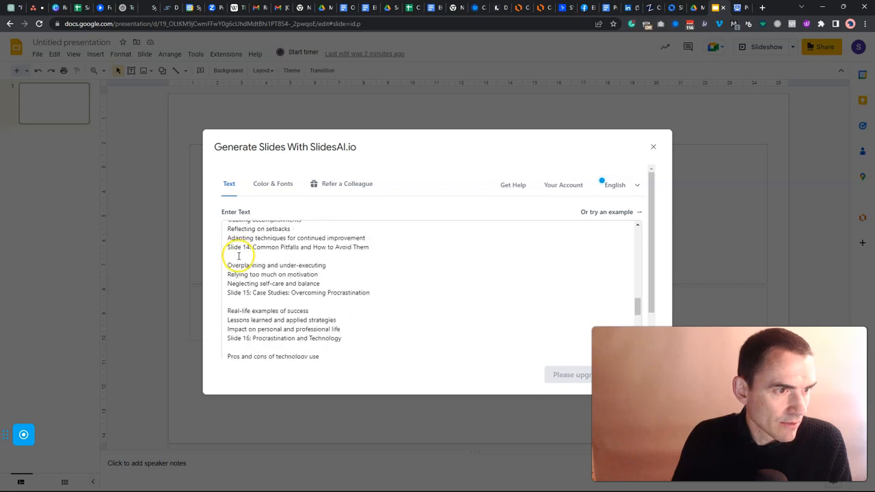
pyautogui.scroll(3, 237, 259)
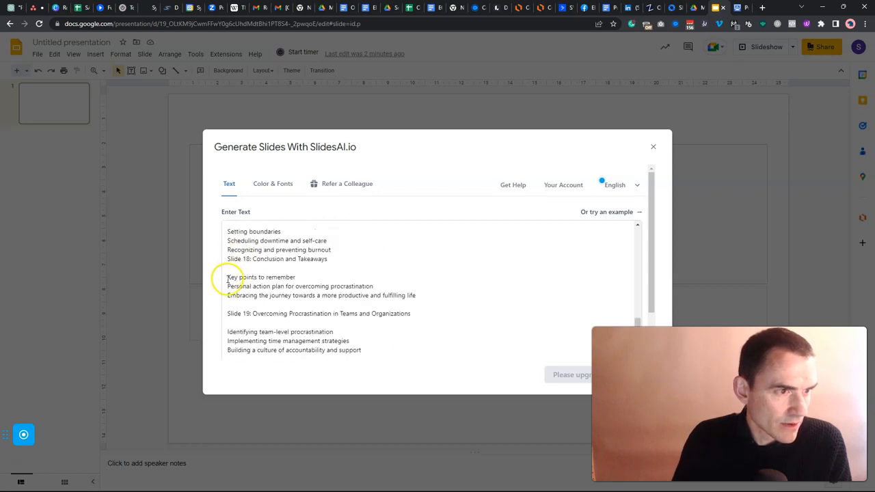
pyautogui.moveTo(228, 277); pyautogui.dragTo(354, 356)
pyautogui.moveTo(227, 259); pyautogui.dragTo(505, 490)
pyautogui.press('BackSpace')
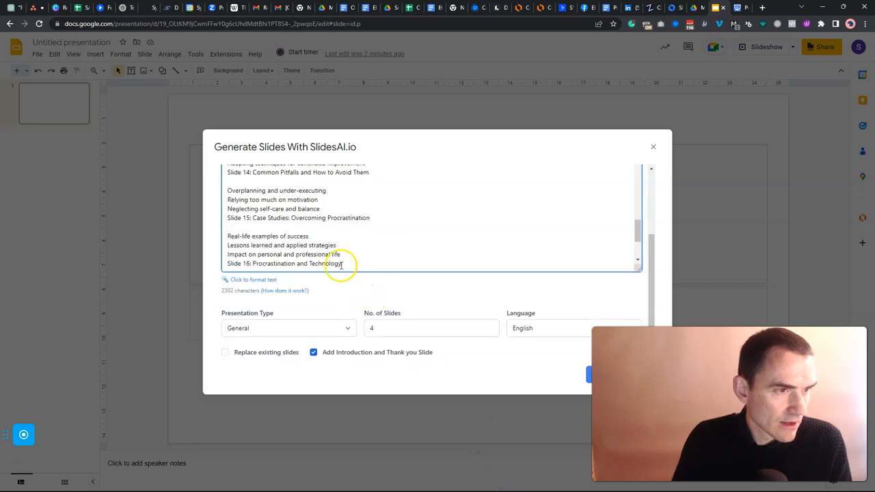
# Set the number of slides to 10
pyautogui.click(417, 333)
pyautogui.moveTo(469, 325); pyautogui.dragTo(345, 328)
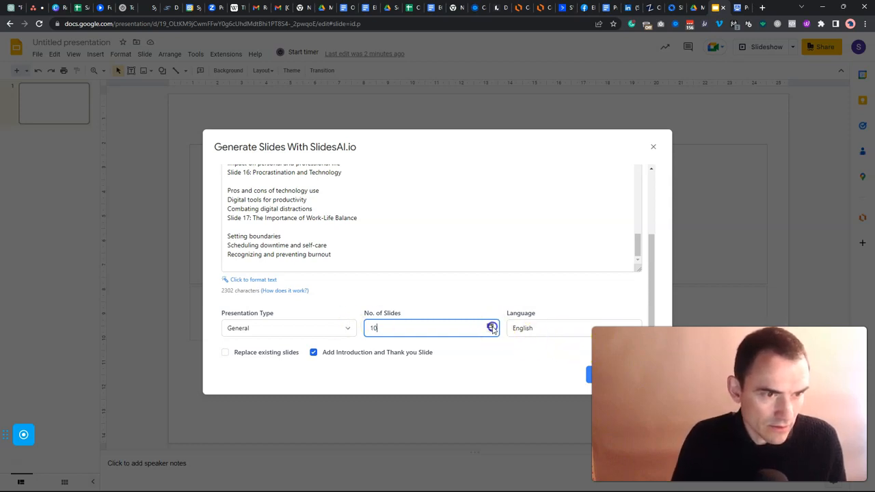
# Delete the outline text from Slide 11: Changing Habits and Mindset through the end of the source text
pyautogui.scroll(1, 336, 228)
pyautogui.scroll(-1, 341, 246)
pyautogui.moveTo(348, 260); pyautogui.dragTo(202, 218)
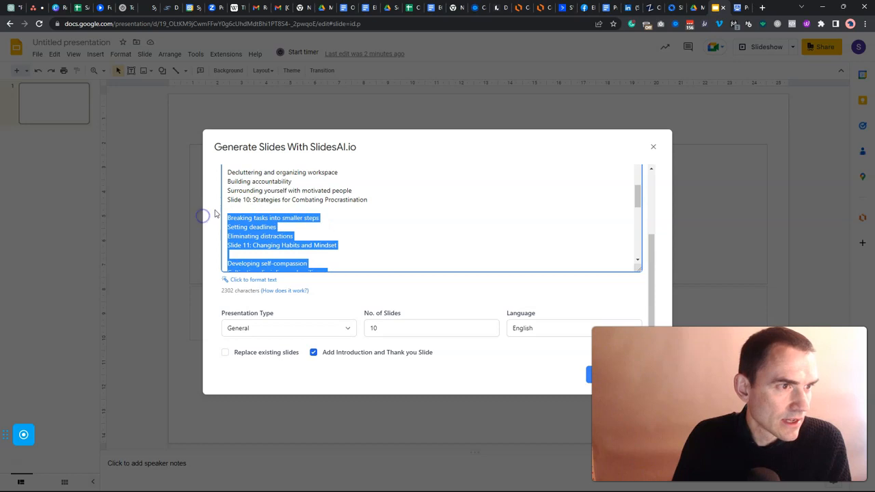
pyautogui.click(230, 217)
pyautogui.moveTo(228, 245); pyautogui.dragTo(585, 341)
pyautogui.press('BackSpace')
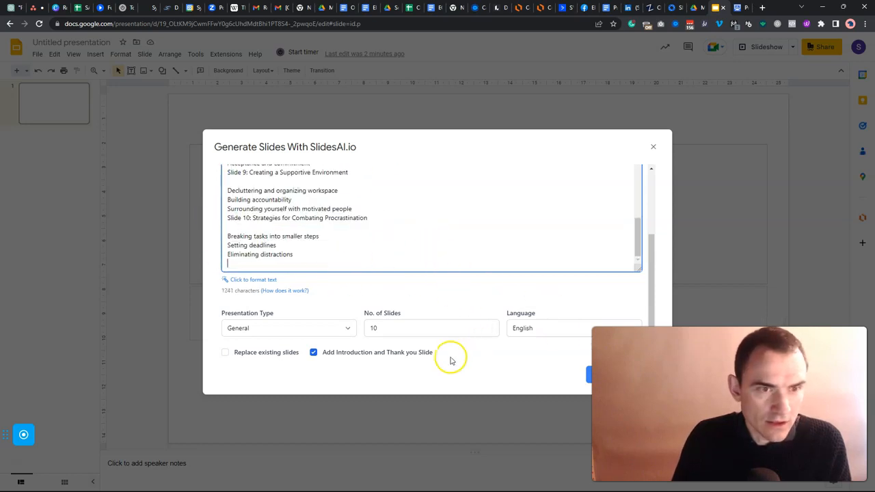
# Set the presentation type to Educational and enable replacing the existing slides
pyautogui.click(275, 328)
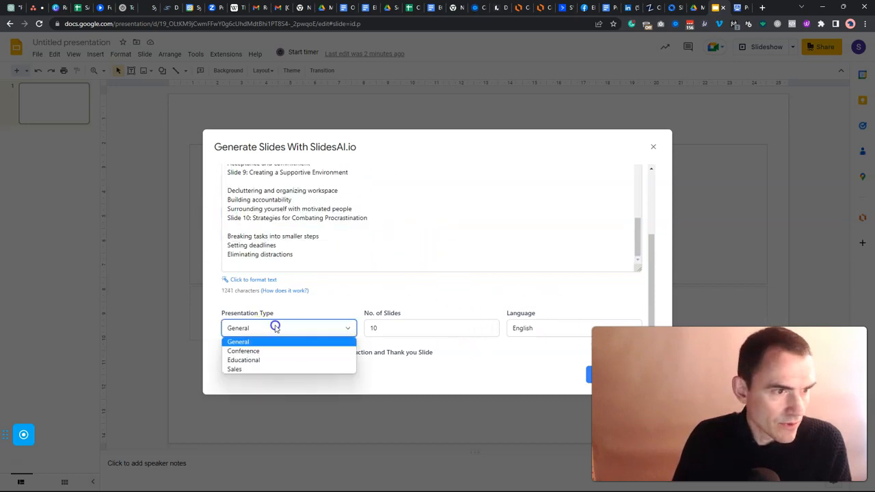
pyautogui.click(283, 360)
pyautogui.click(271, 355)
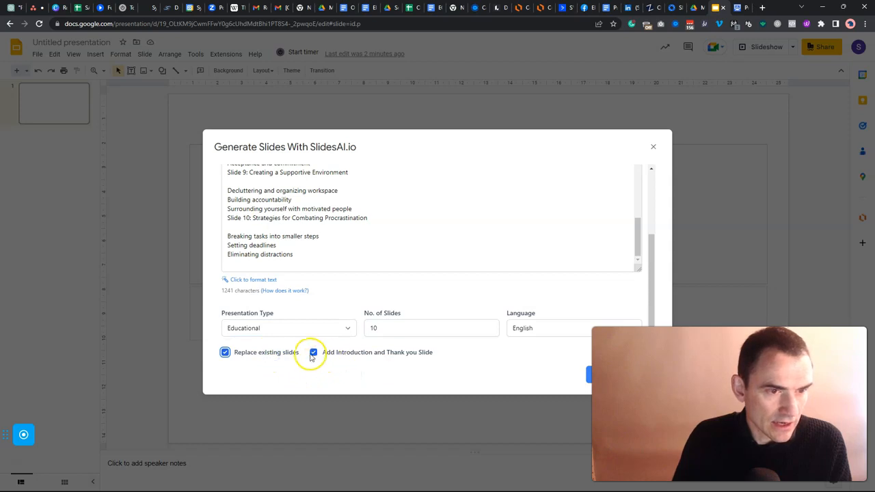
# Generate the slides from the shortened outline and close the generator to show the finished deck
pyautogui.scroll(2, 414, 348)
pyautogui.scroll(3, 426, 279)
pyautogui.scroll(-3, 428, 279)
pyautogui.scroll(-2, 492, 327)
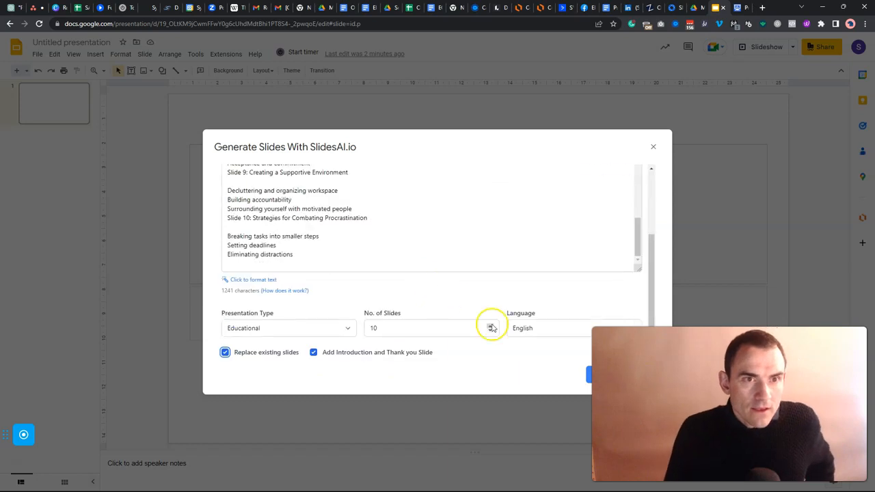
pyautogui.click(586, 375)
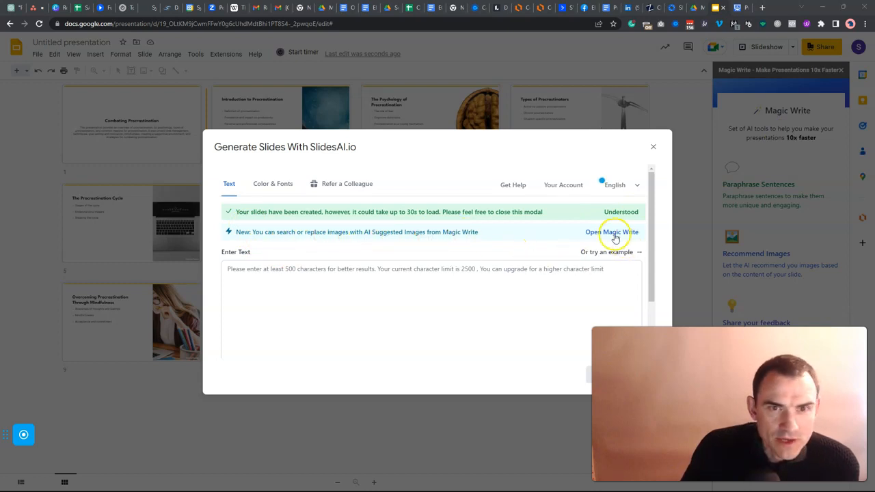
pyautogui.click(653, 147)
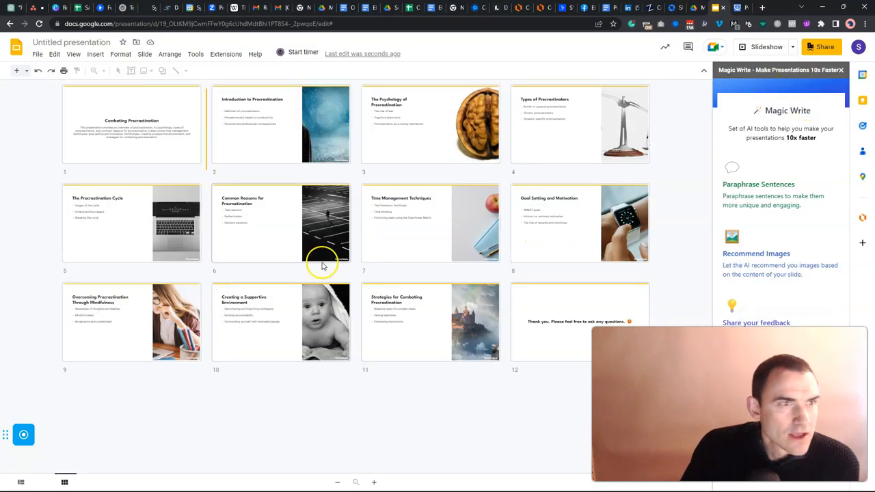
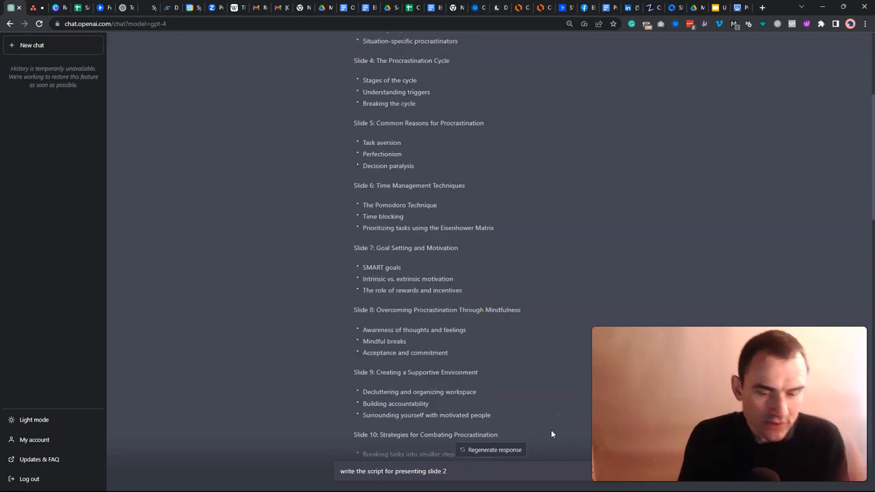
# Submit the ChatGPT prompt "write the script for presenting slide 2 - in about 180 words"
pyautogui.write('-')
pyautogui.scroll(-4, 383, 192)
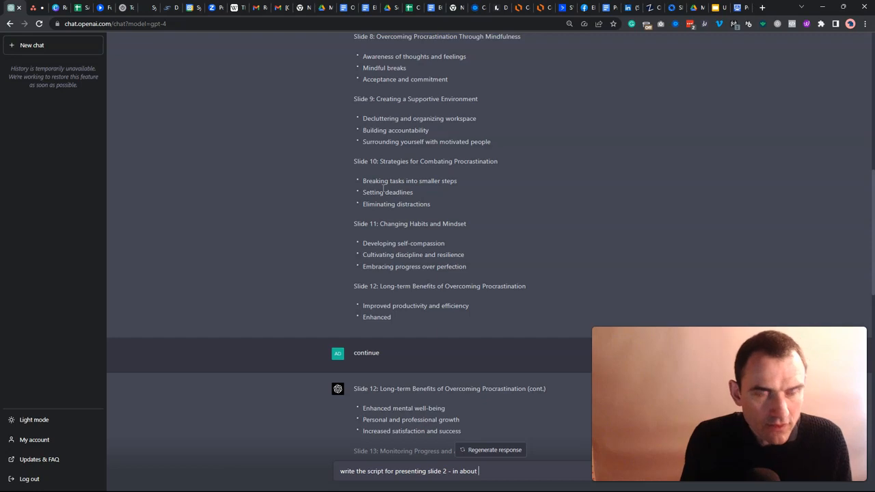
pyautogui.scroll(-15, 476, 247)
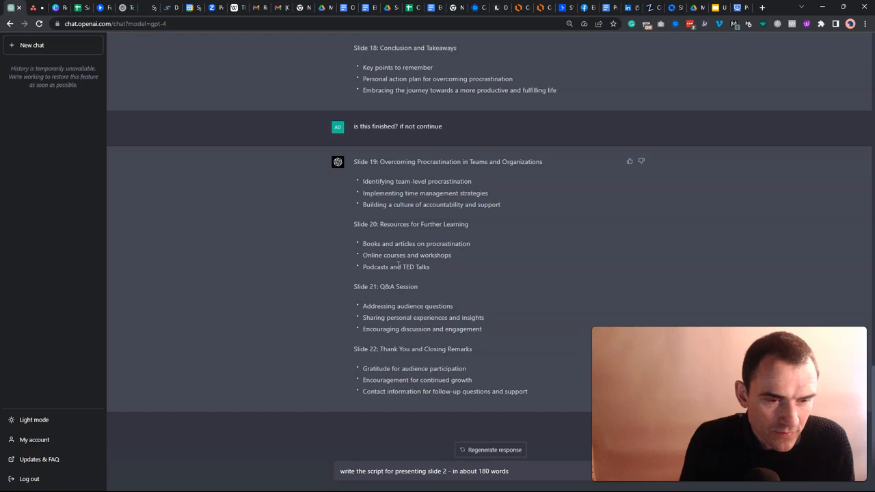
pyautogui.press('Return')
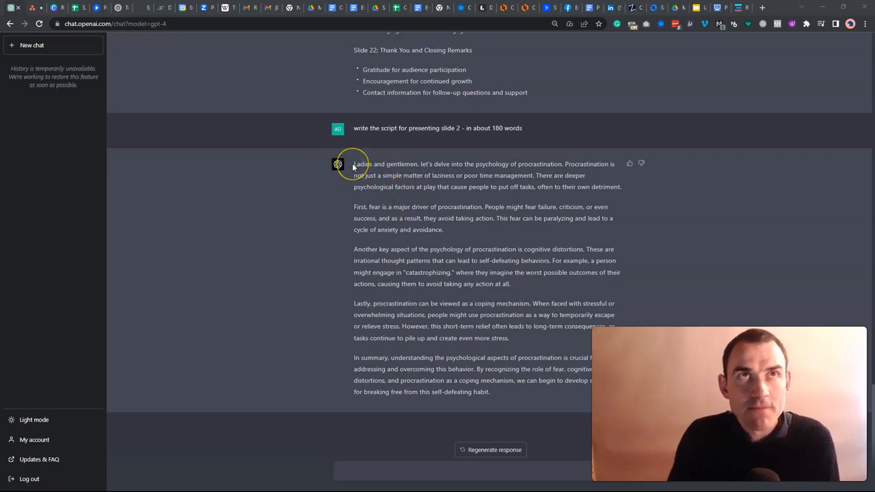
# View the Revoicer text-to-speech website with the Descript window moved aside, and return to the ChatGPT script
pyautogui.moveTo(352, 164); pyautogui.dragTo(649, 471)
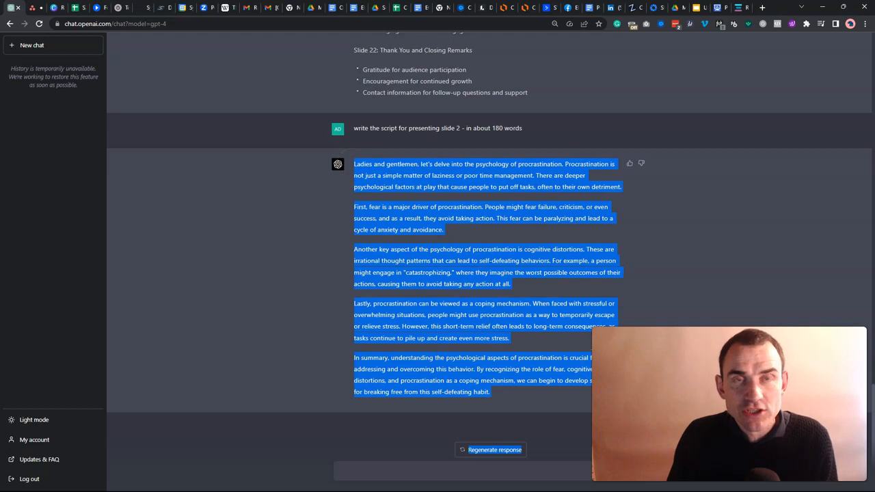
pyautogui.click(664, 258)
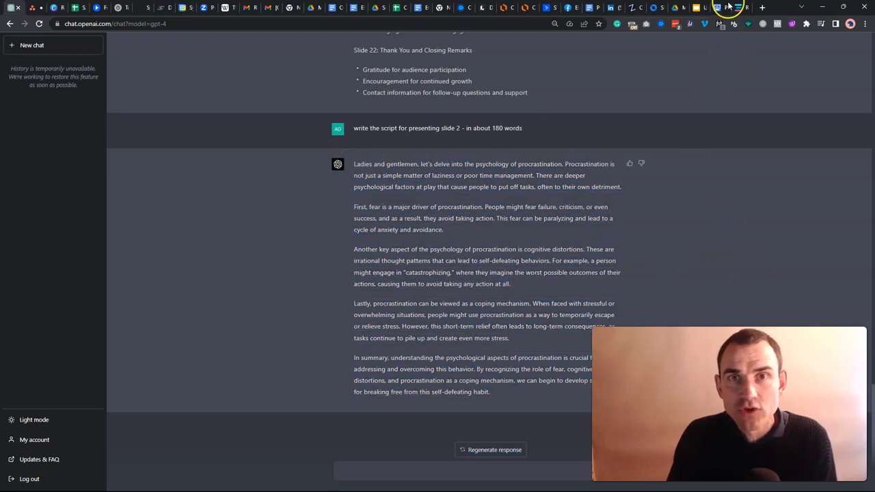
pyautogui.click(734, 7)
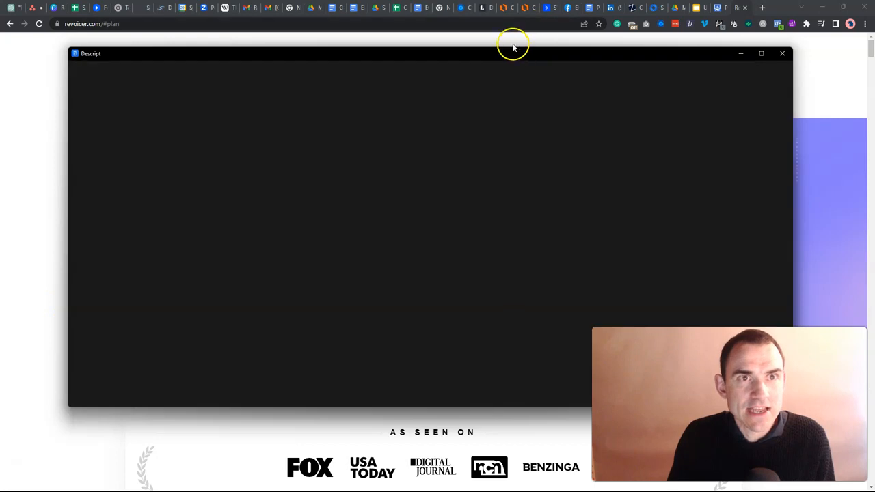
pyautogui.moveTo(512, 56); pyautogui.dragTo(874, 88)
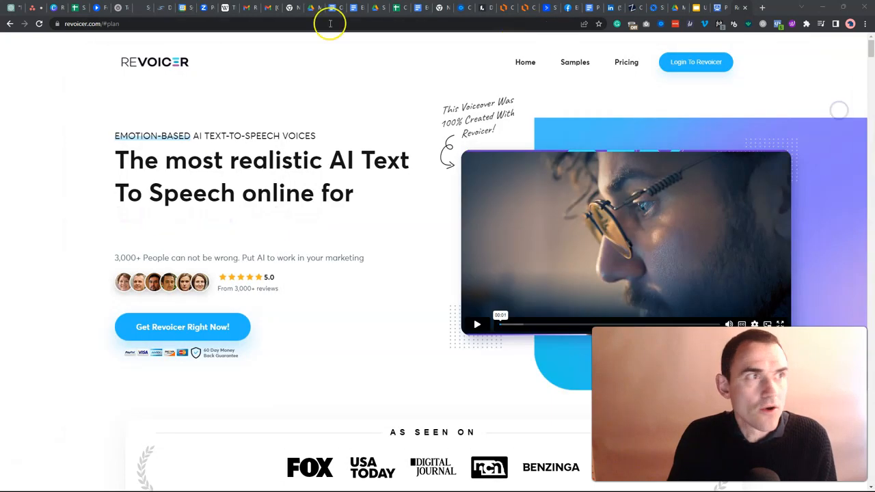
pyautogui.click(12, 7)
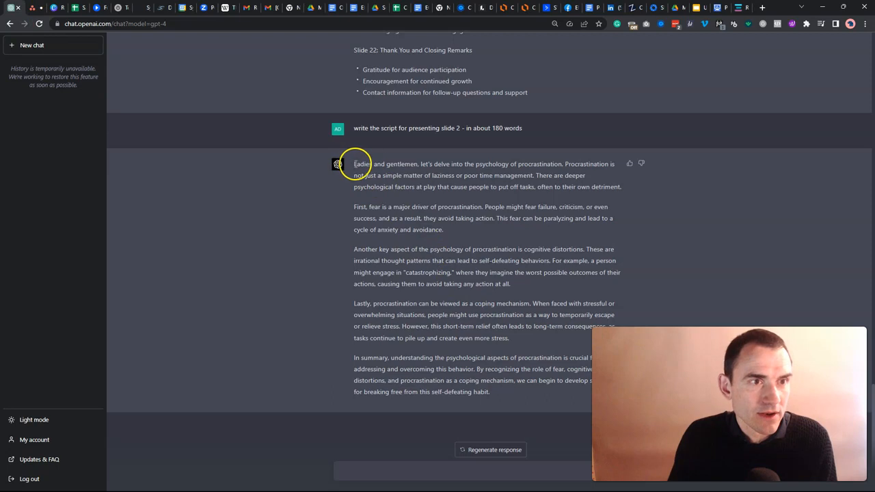
# Copy the ChatGPT script from "let's delve into" through its end and paste it into the untitled Descript project
pyautogui.moveTo(419, 166); pyautogui.dragTo(519, 395)
pyautogui.rightClick(499, 353)
pyautogui.click(519, 360)
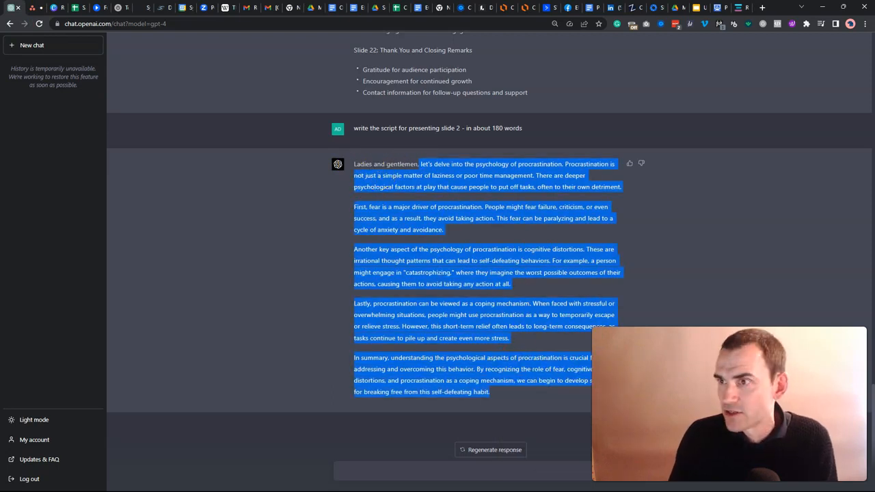
pyautogui.moveTo(874, 137); pyautogui.dragTo(294, 48)
pyautogui.click(281, 172)
pyautogui.hotkey('ctrl', 'v')
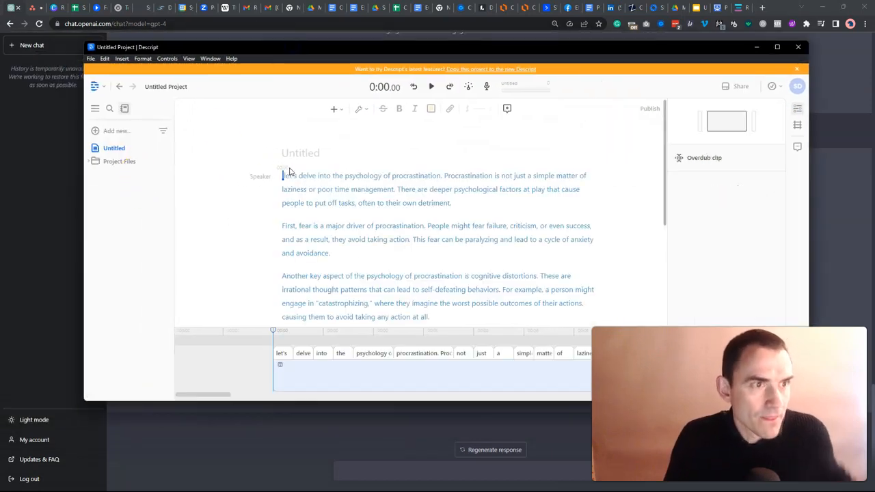
# Assign the custom personal voice as the speaker of the script's first paragraph
pyautogui.click(256, 175)
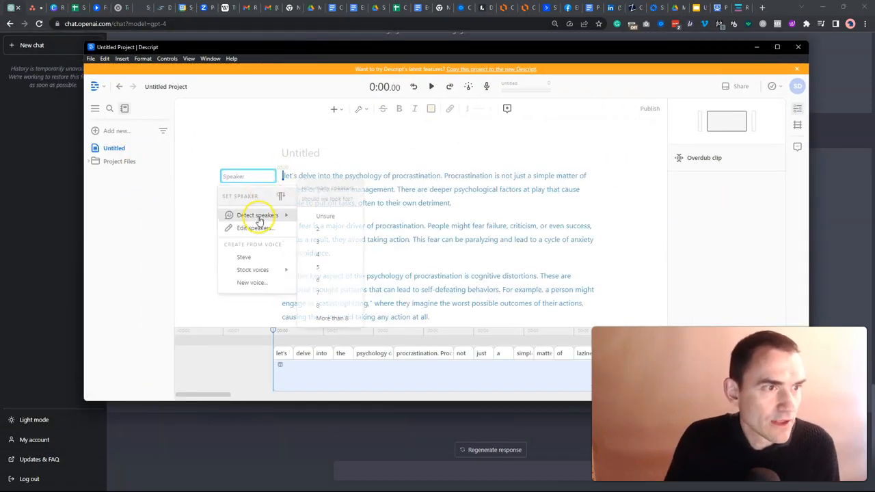
pyautogui.click(264, 257)
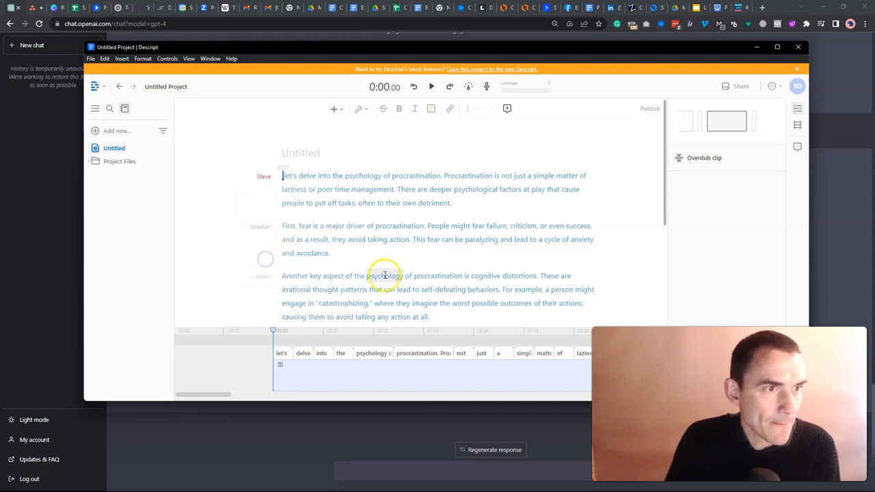
pyautogui.click(291, 175)
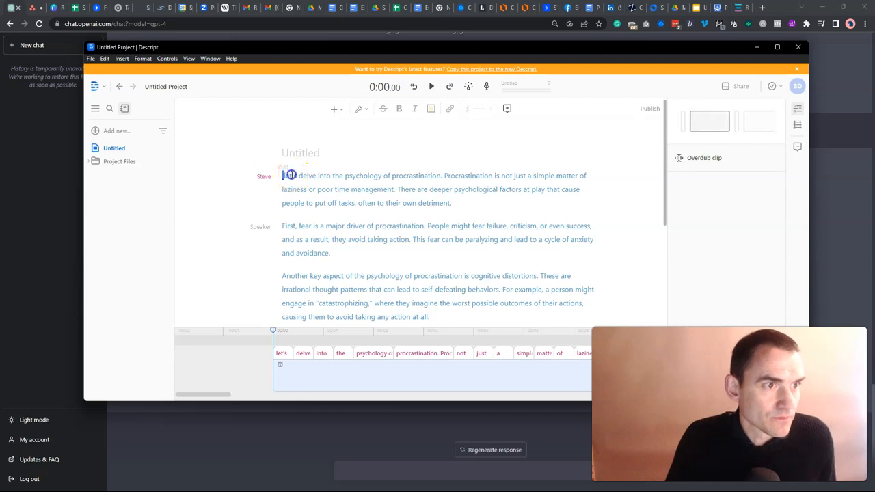
pyautogui.scroll(-2, 293, 173)
pyautogui.scroll(2, 291, 171)
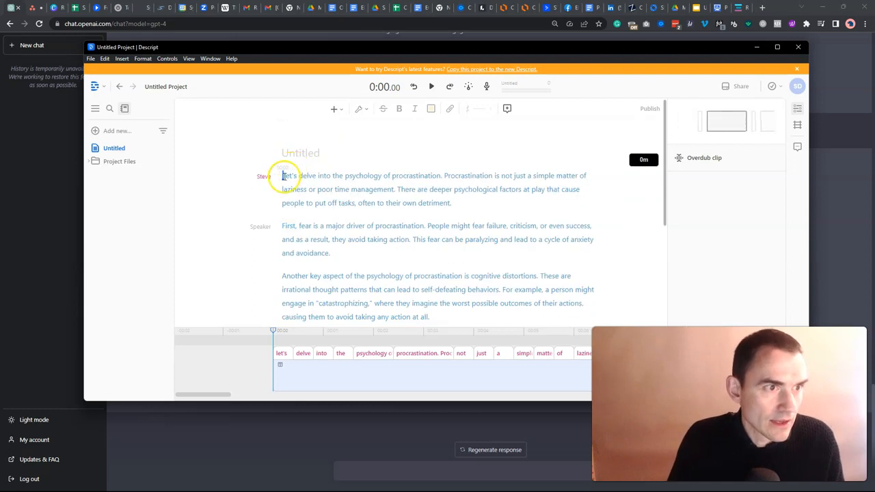
pyautogui.moveTo(283, 176); pyautogui.dragTo(425, 283)
pyautogui.scroll(-3, 422, 277)
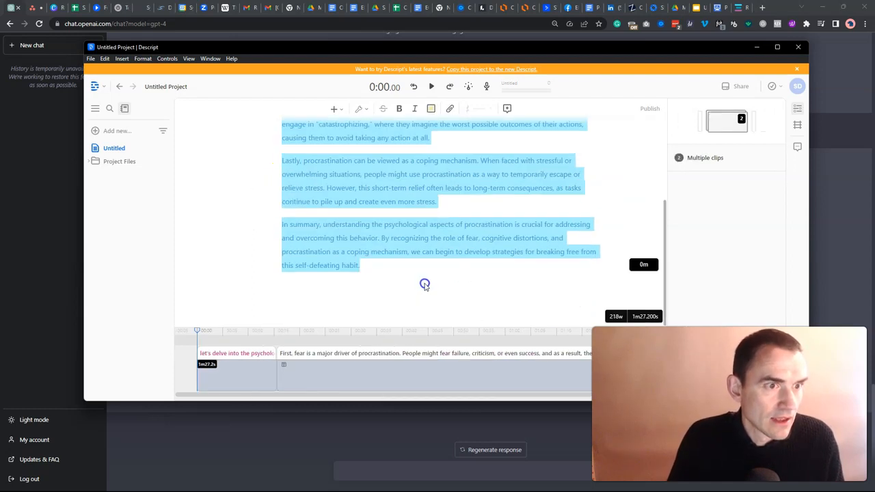
pyautogui.rightClick(377, 171)
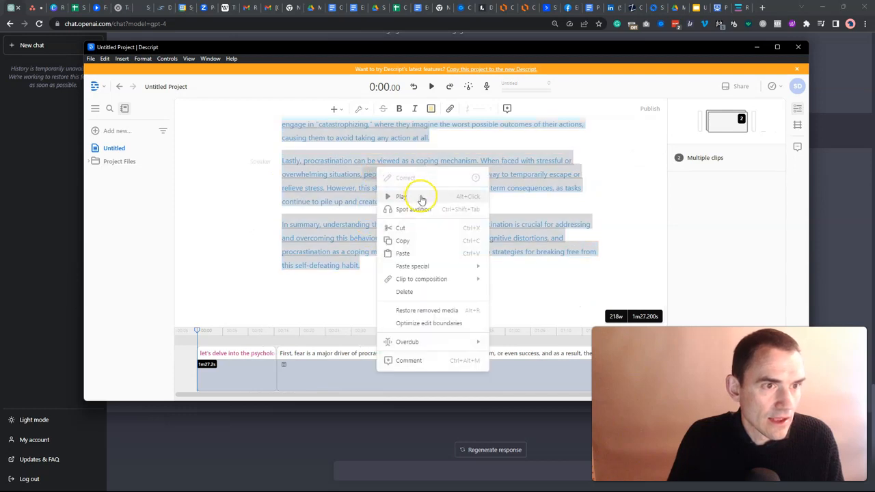
pyautogui.moveTo(430, 339)
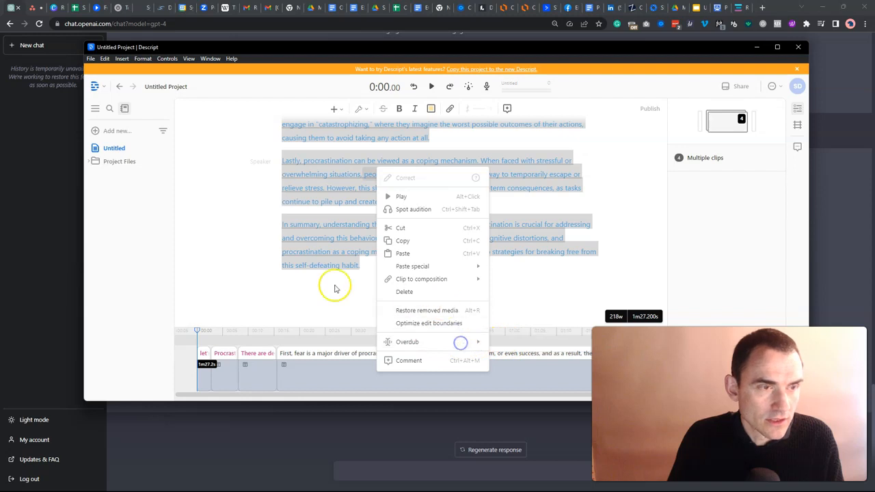
pyautogui.click(270, 227)
pyautogui.scroll(5, 260, 205)
pyautogui.click(246, 196)
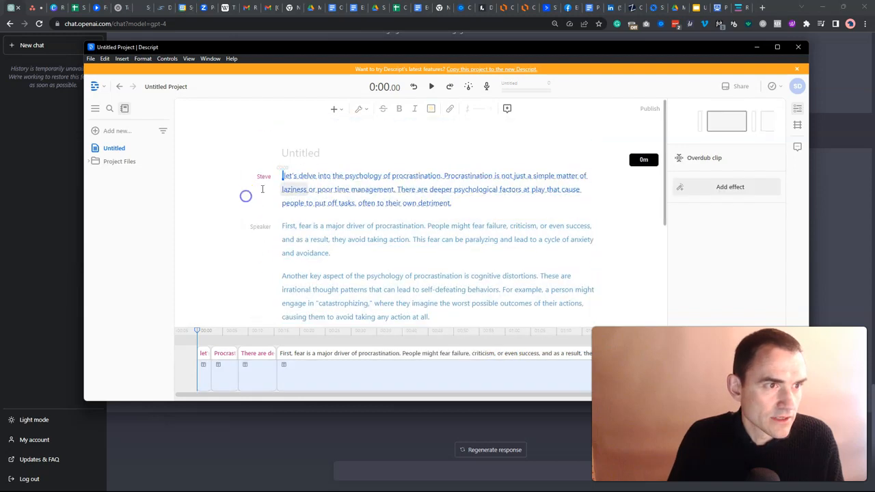
# Assign the same custom personal voice as the speaker of the paragraphs starting at "First, fear is a major driver"
pyautogui.click(272, 177)
pyautogui.click(332, 215)
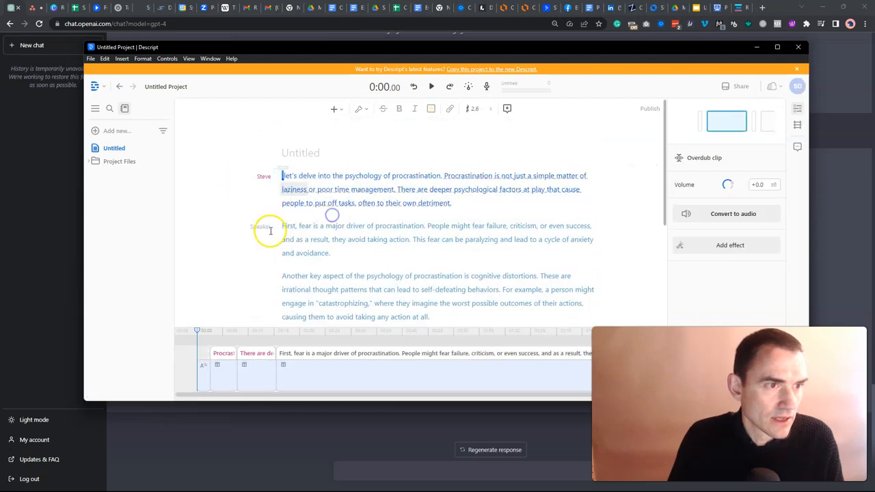
pyautogui.click(263, 229)
pyautogui.click(203, 212)
pyautogui.click(243, 228)
pyautogui.click(240, 225)
# Check the speaker labels throughout the script and the speaker setting of the second paragraph
pyautogui.scroll(-5, 242, 244)
pyautogui.scroll(5, 245, 207)
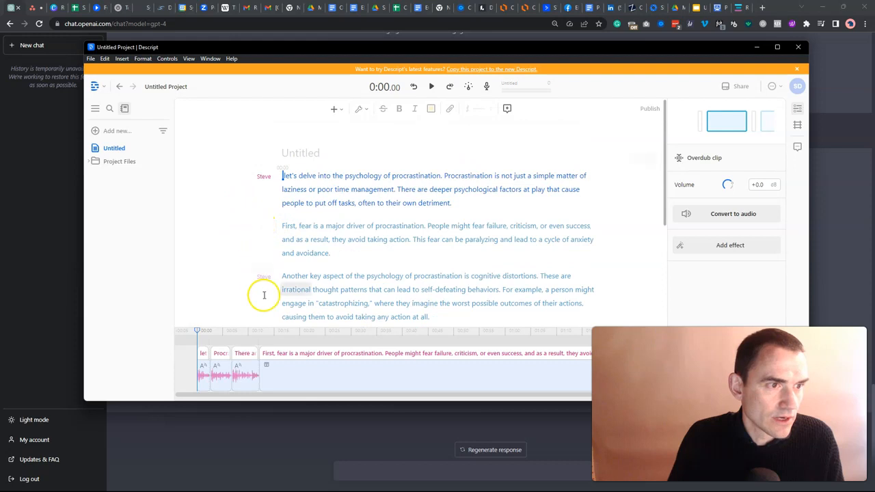
pyautogui.scroll(-5, 266, 287)
pyautogui.scroll(5, 274, 260)
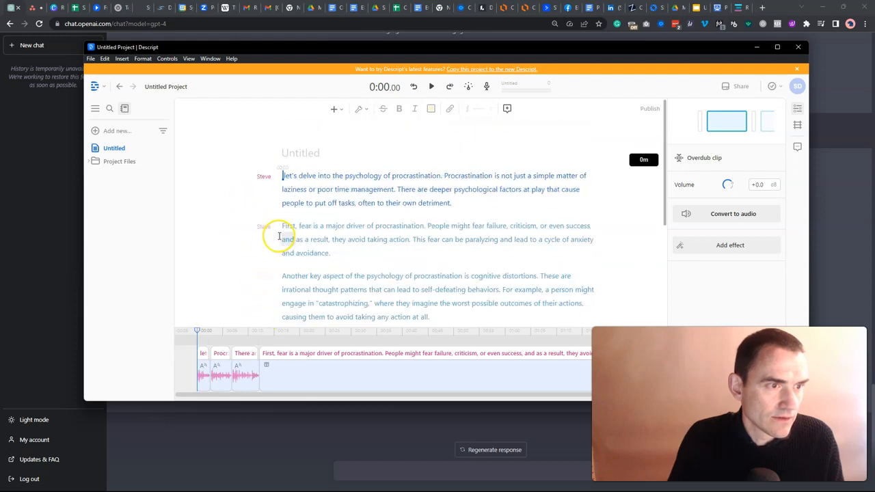
pyautogui.click(263, 226)
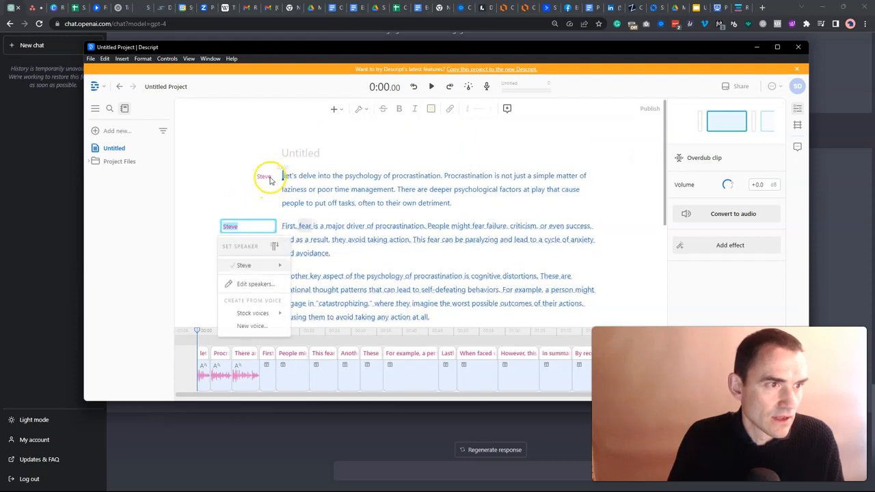
pyautogui.click(235, 158)
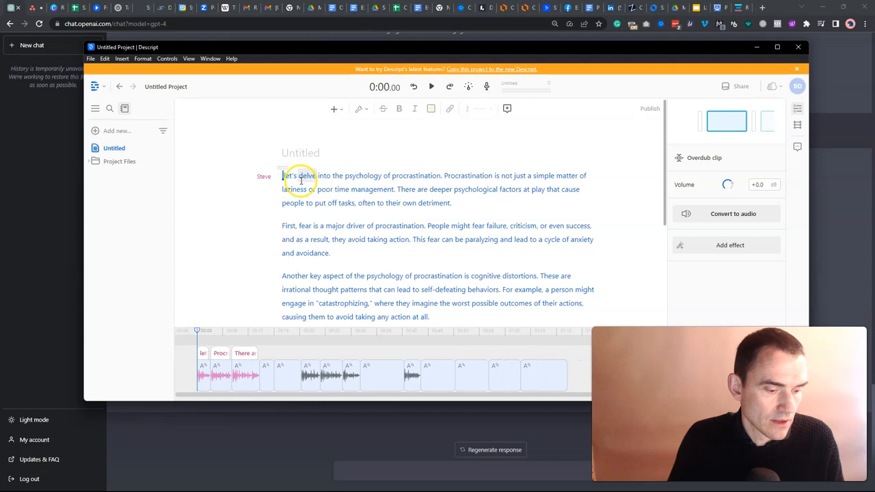
# Select the entire script and convert its Overdub to audio
pyautogui.click(292, 189)
pyautogui.hotkey('ctrl', 'a')
pyautogui.scroll(-2, 300, 197)
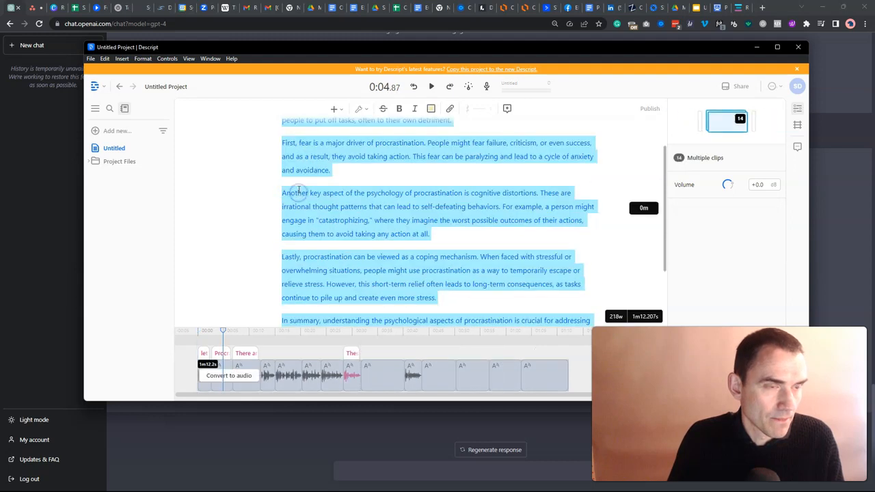
pyautogui.rightClick(299, 197)
pyautogui.moveTo(387, 367)
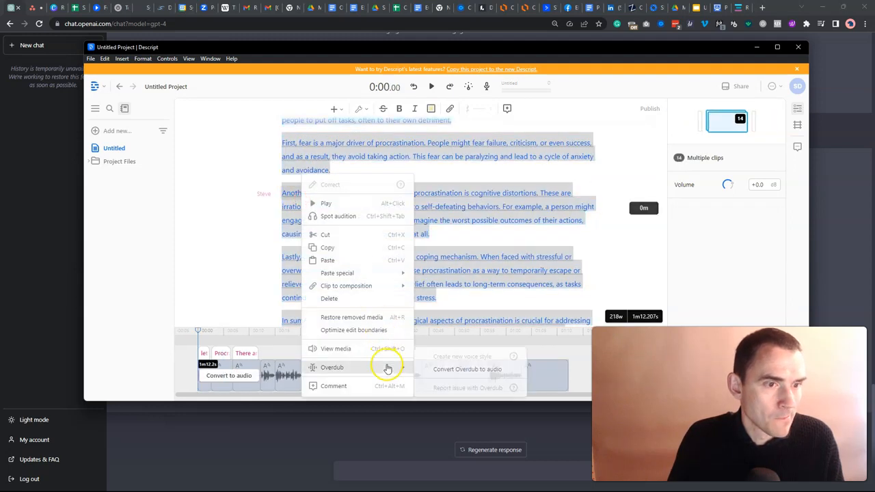
pyautogui.click(438, 371)
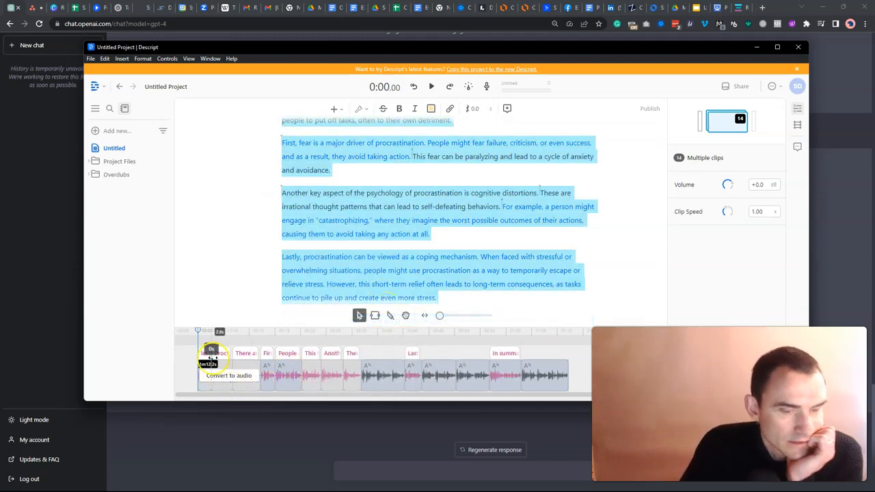
# Delete the whole selected script from the Descript composition
pyautogui.press('BackSpace')
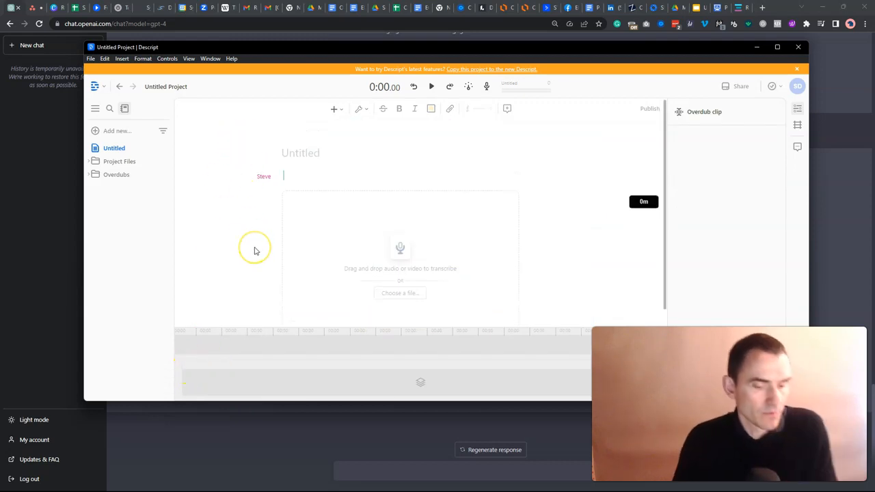
# Undo the deletion of the whole script and play the Overdub voiceover from the beginning
pyautogui.hotkey('ctrl', 'z')
pyautogui.click(262, 371)
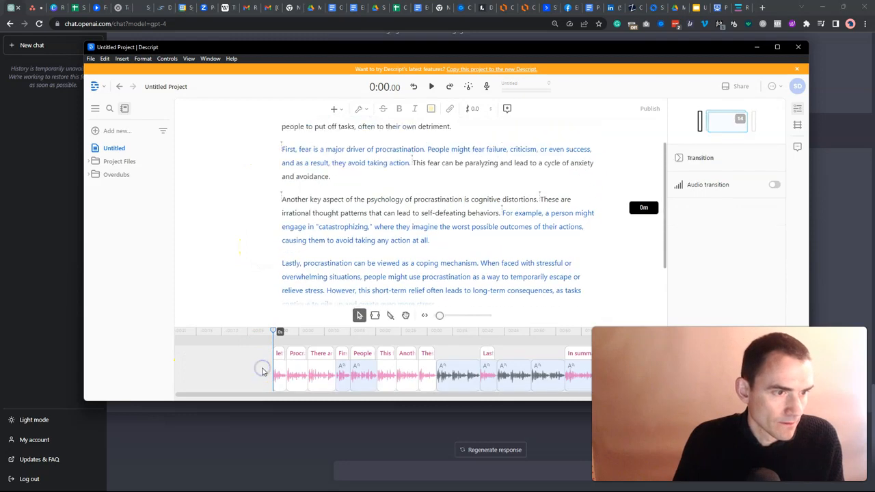
pyautogui.press('space')
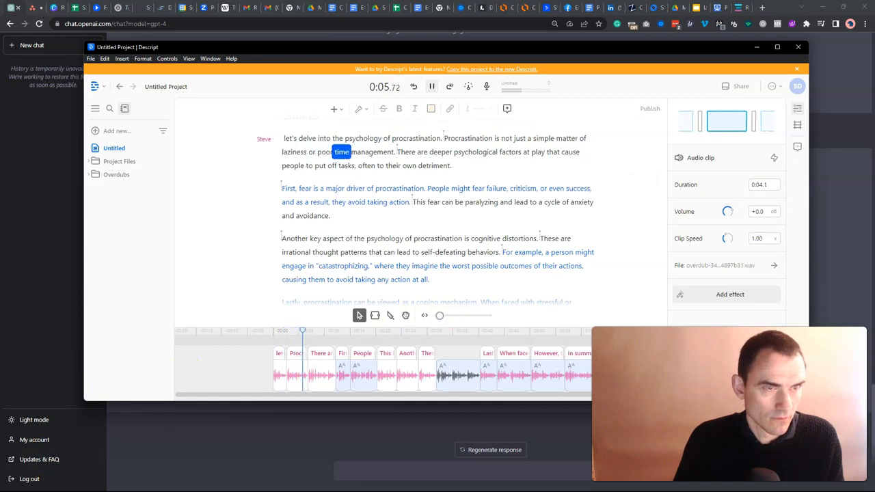
pyautogui.click(321, 286)
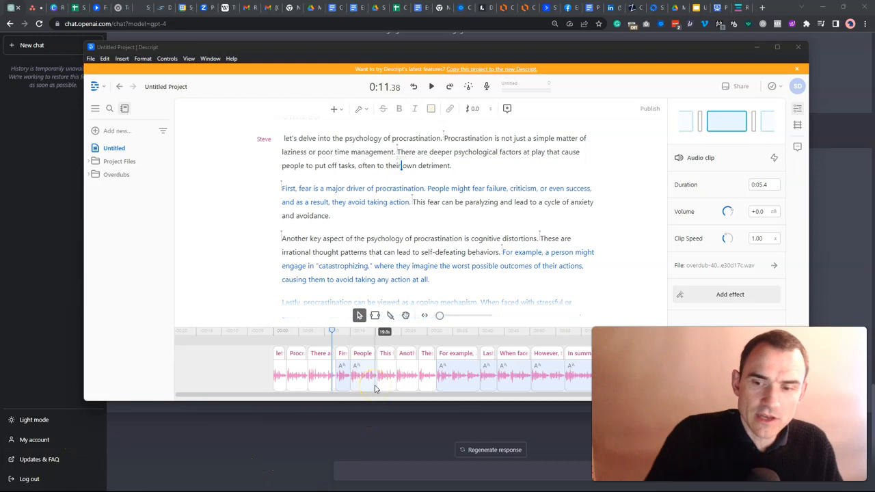
# Replay the voiceover from the start of the timeline into the paragraph beginning "First, fear is a major driver"
pyautogui.click(240, 371)
pyautogui.press('space')
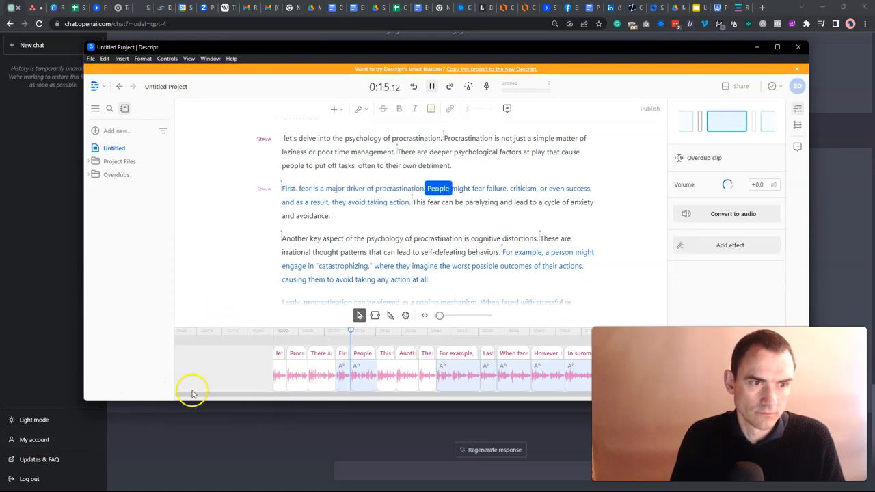
pyautogui.click(214, 370)
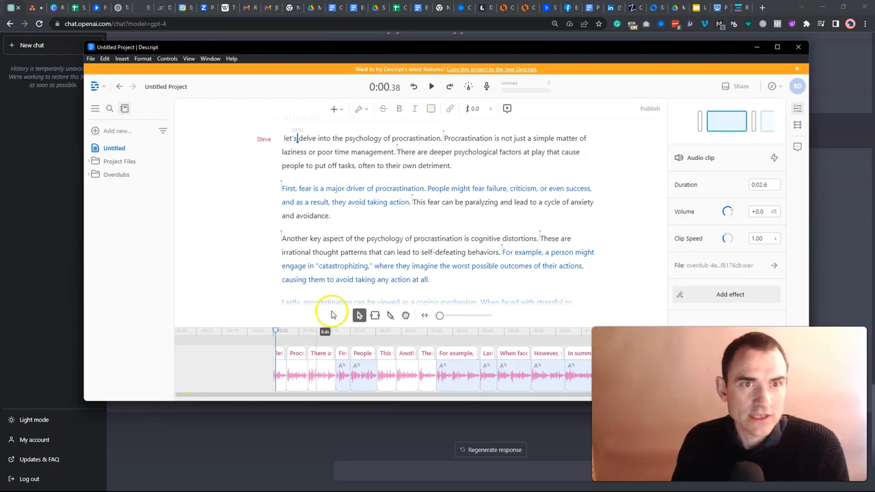
# Move the Descript window out of the way and switch to the Google Slides presentation at the "Types of Procrastinators" slide
pyautogui.moveTo(630, 50); pyautogui.dragTo(874, 83)
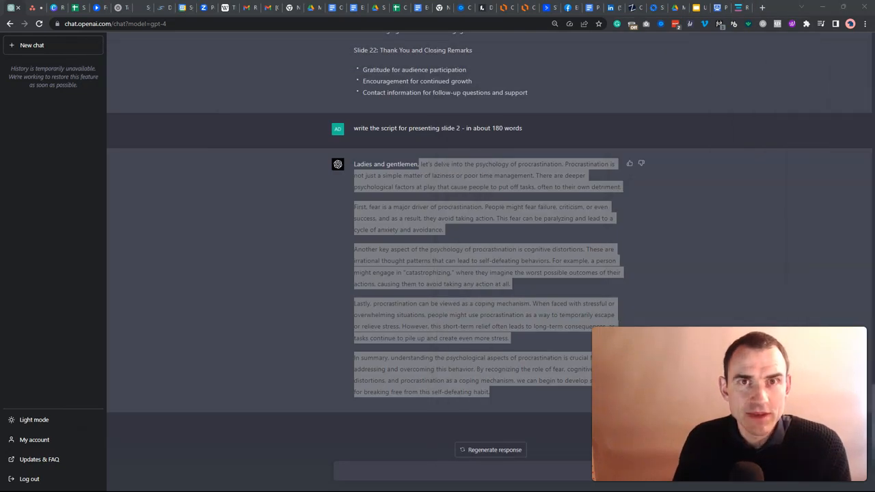
pyautogui.click(697, 8)
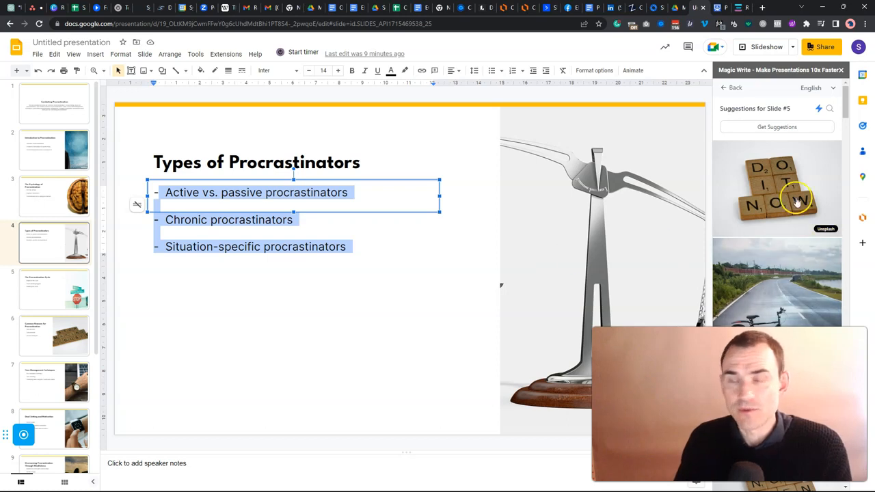
pyautogui.click(257, 287)
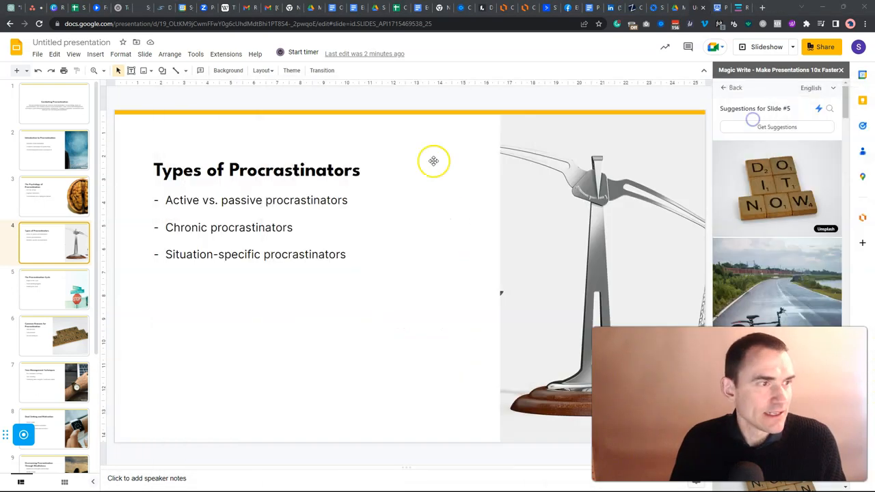
# Select the "Types of Procrastinators" slide and open the presentation's download format choices
pyautogui.click(50, 250)
pyautogui.rightClick(50, 250)
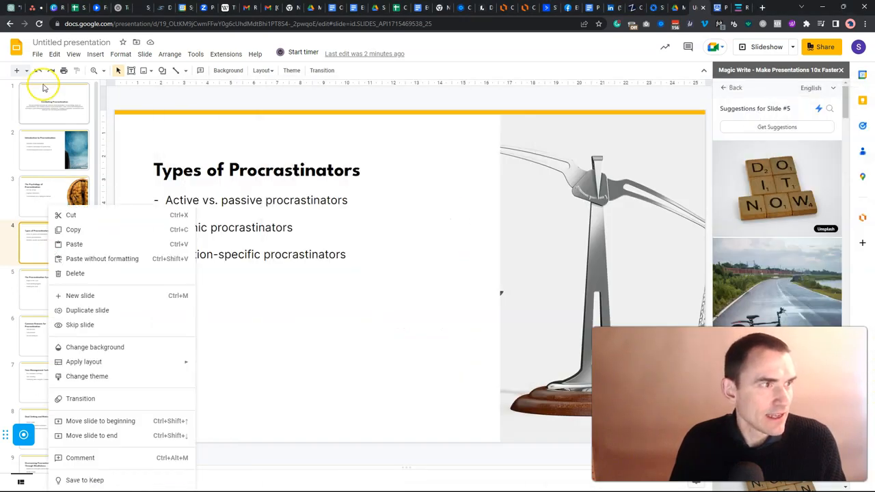
pyautogui.click(71, 56)
pyautogui.click(38, 54)
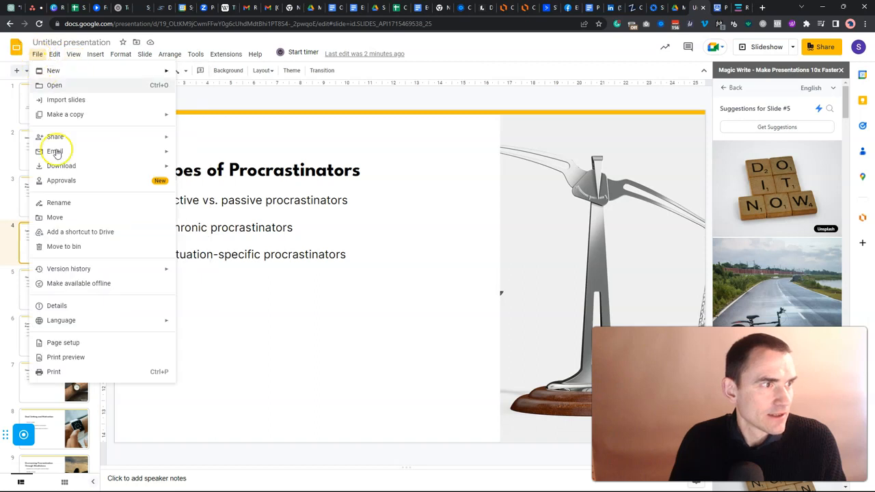
pyautogui.click(81, 166)
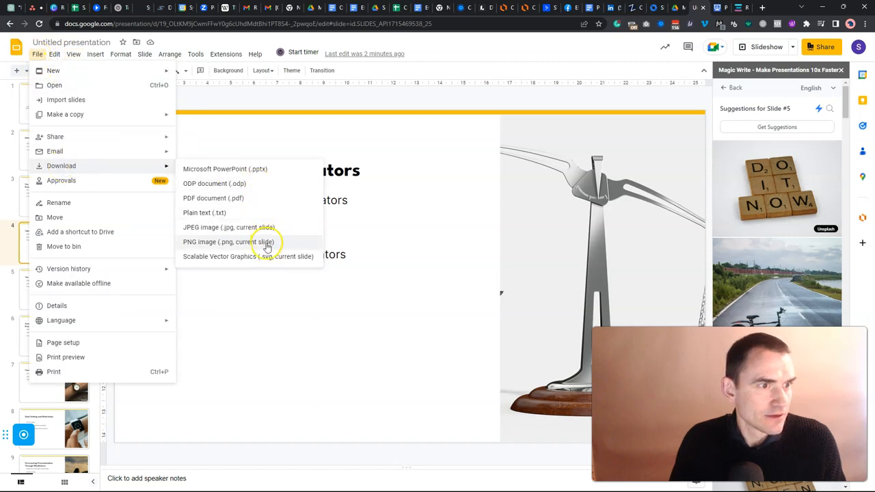